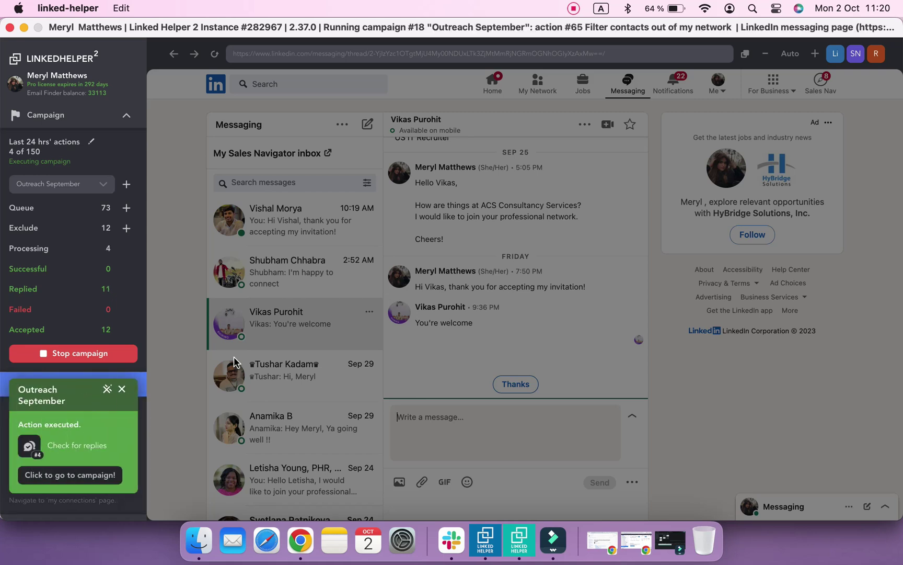
- Switch to Pipedrive in Chrome and open the last contact in the people list to examine its reply and LinkedIn fields
left_click(301, 542)
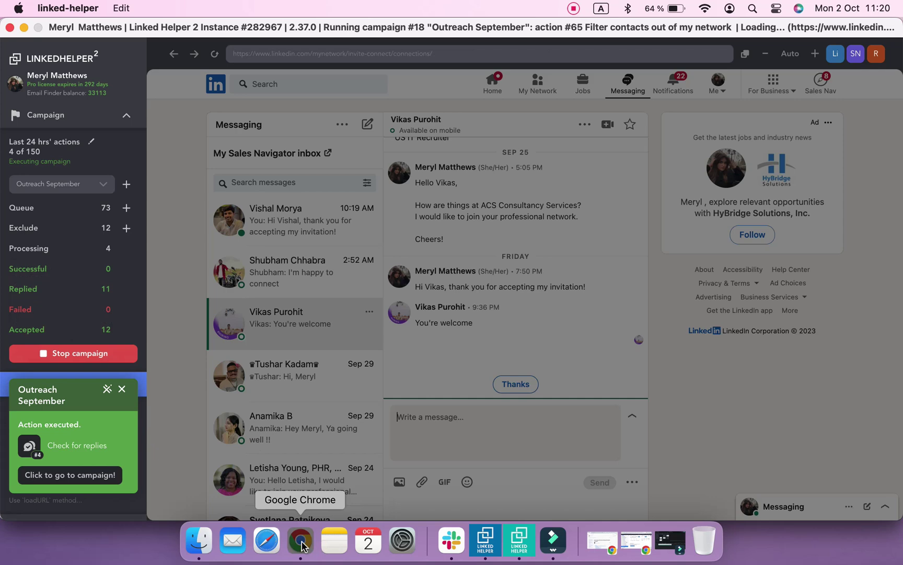
left_click(309, 35)
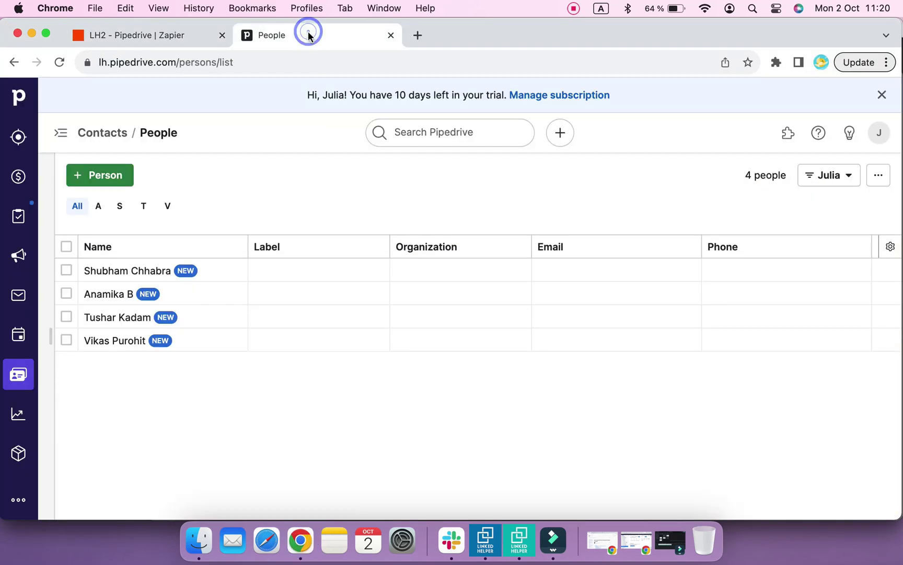
left_click(119, 343)
scroll(334, 337, "down", 4)
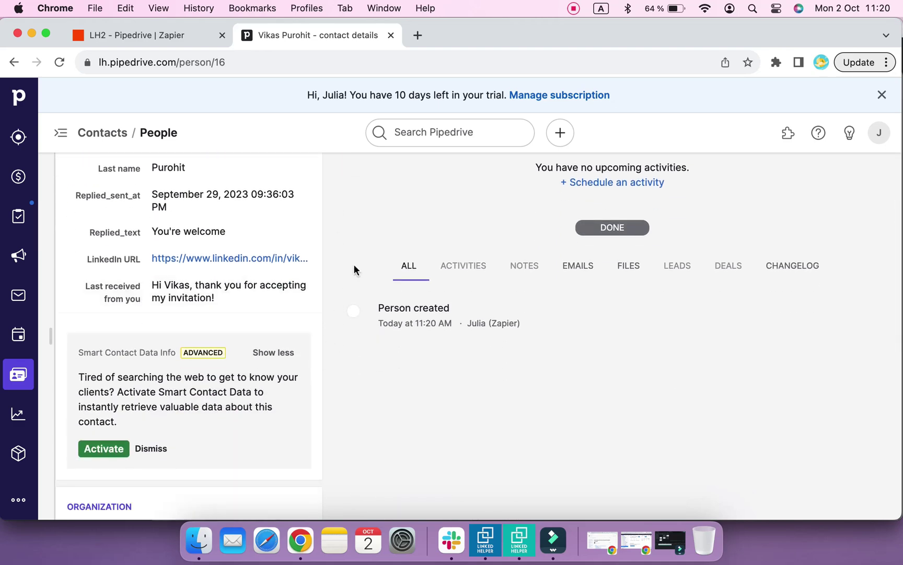
scroll(332, 233, "up", 3)
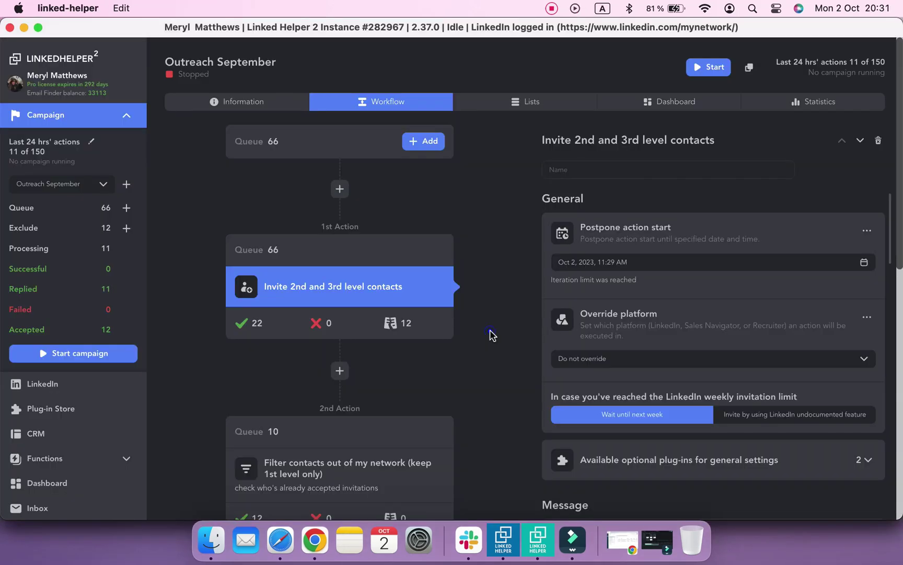
- Switch to Linked Helper and review the message analyzer settings of the Outreach September campaign's "Message to 1st connections" action
left_click(491, 333)
scroll(500, 336, "down", 10)
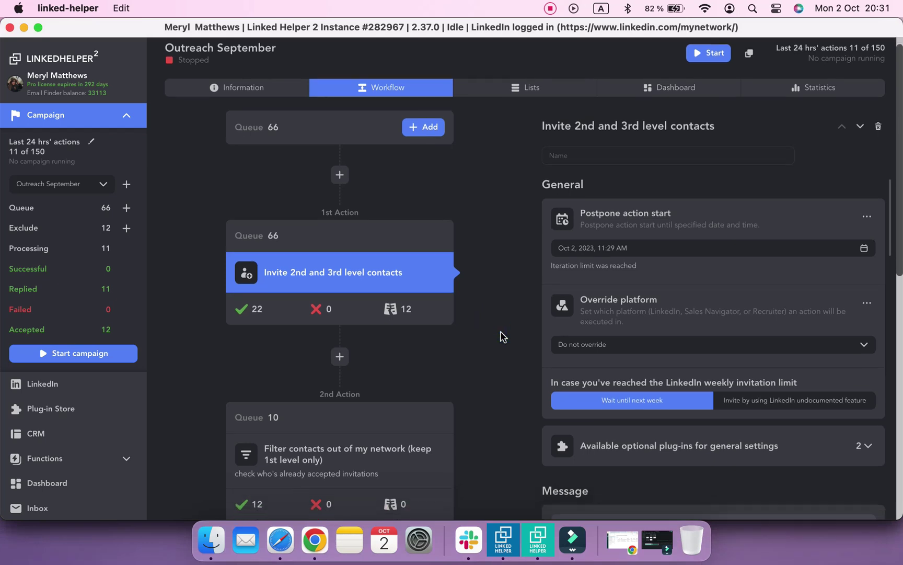
left_click(409, 302)
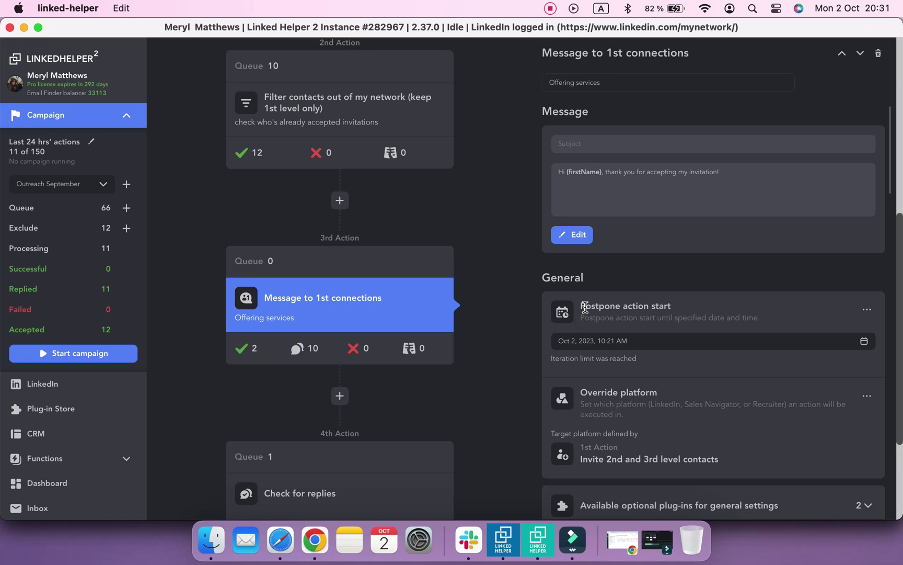
scroll(585, 306, "down", 15)
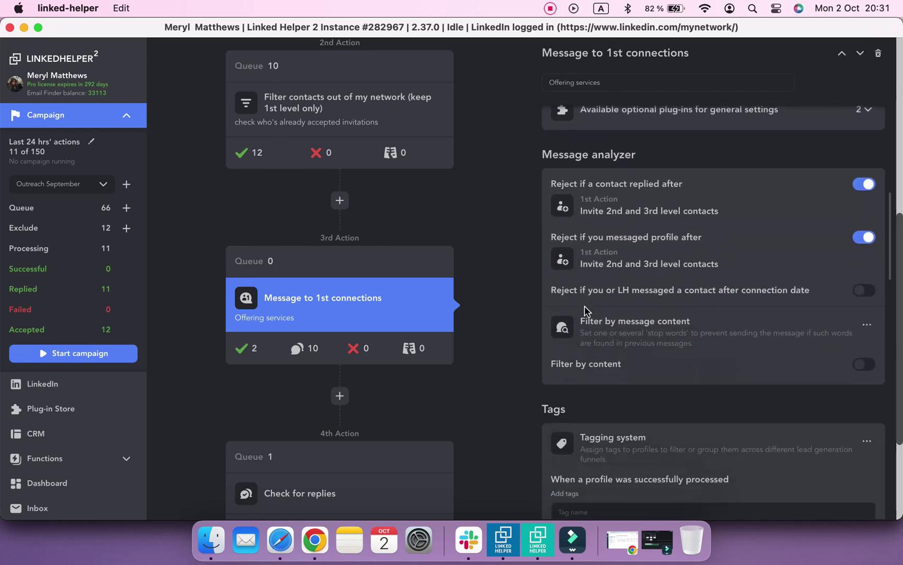
scroll(584, 305, "up", 2)
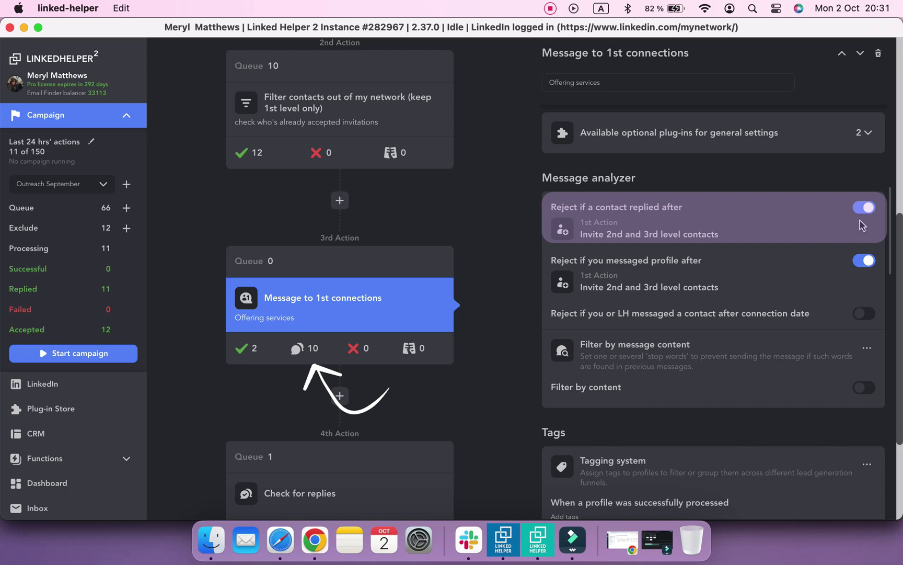
scroll(474, 393, "down", 5)
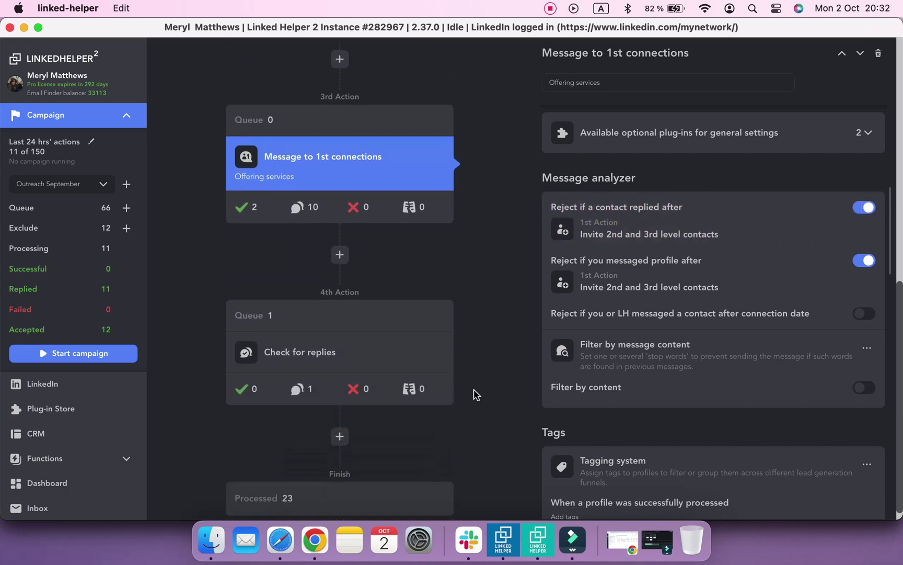
- Install the "Send replied to webhook" plug-in from the optional plug-ins of the "Check for replies" action
left_click(398, 356)
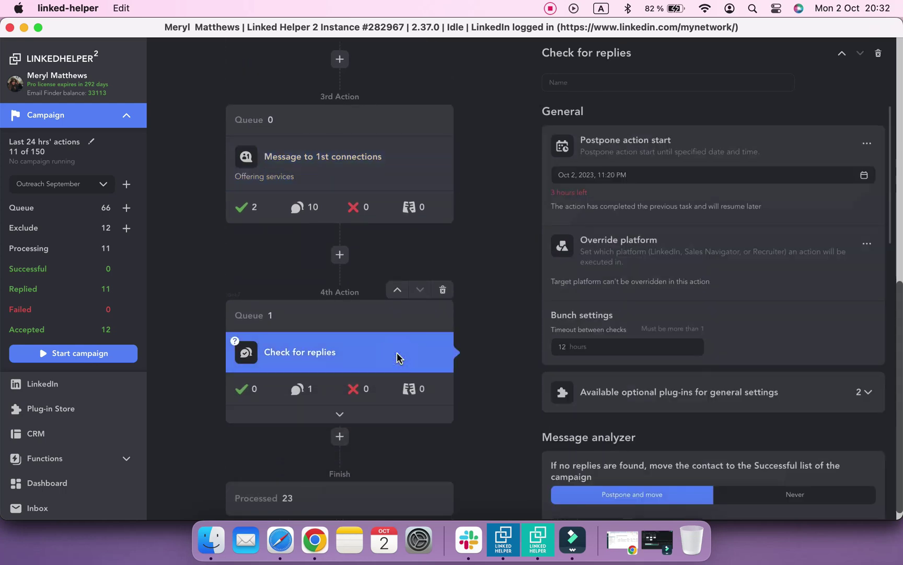
scroll(659, 327, "down", 10)
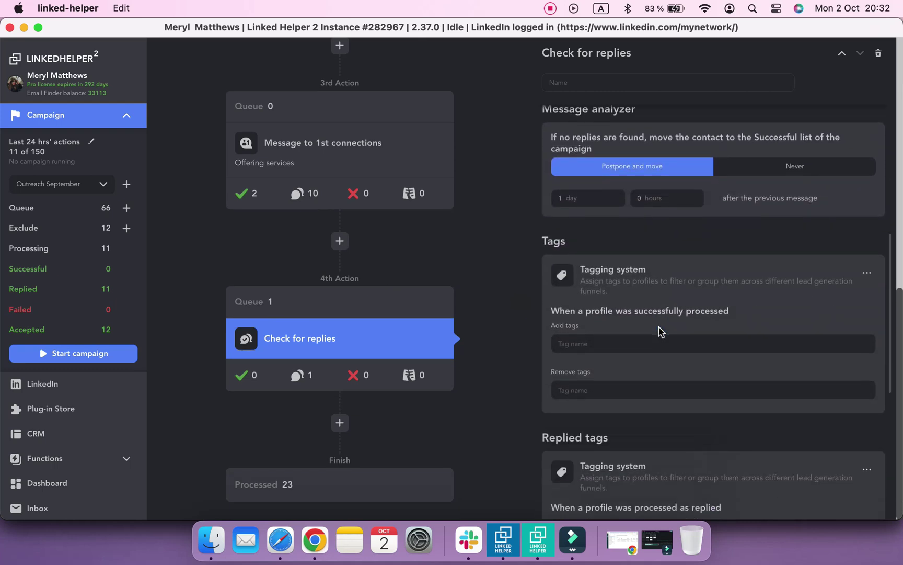
scroll(659, 330, "down", 10)
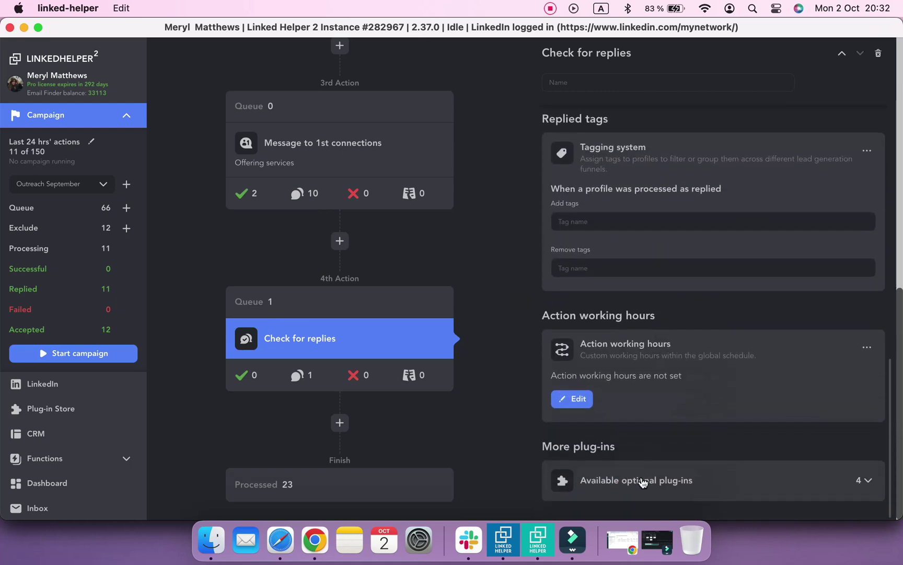
left_click(639, 485)
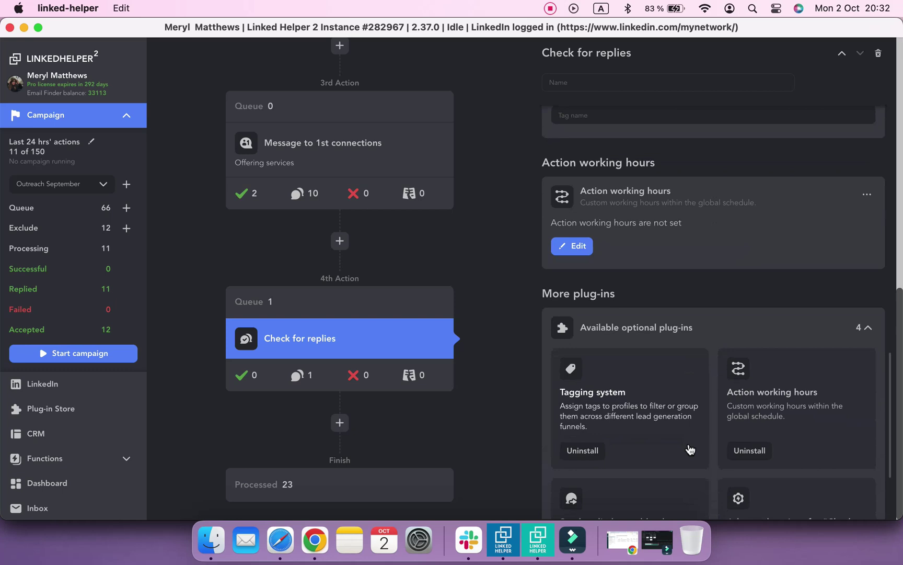
scroll(689, 449, "down", 3)
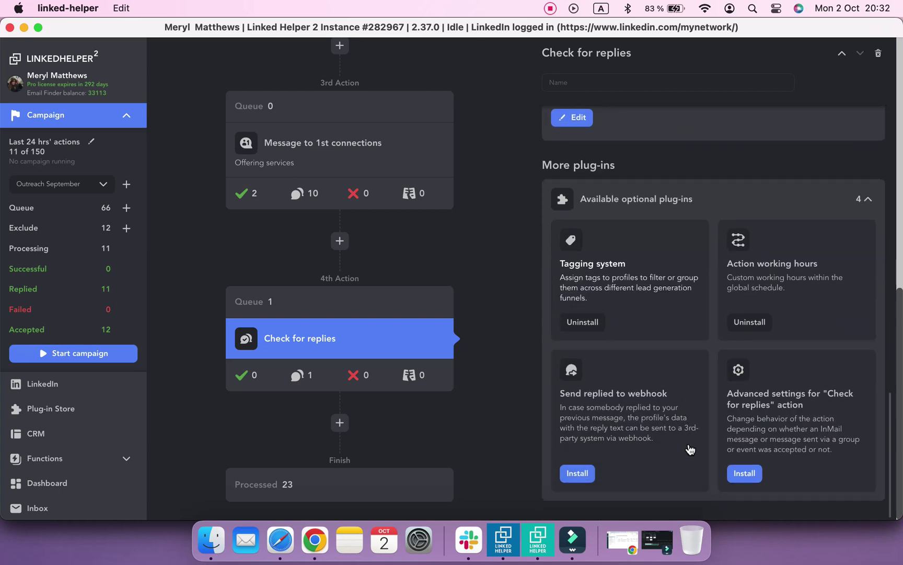
left_click(581, 476)
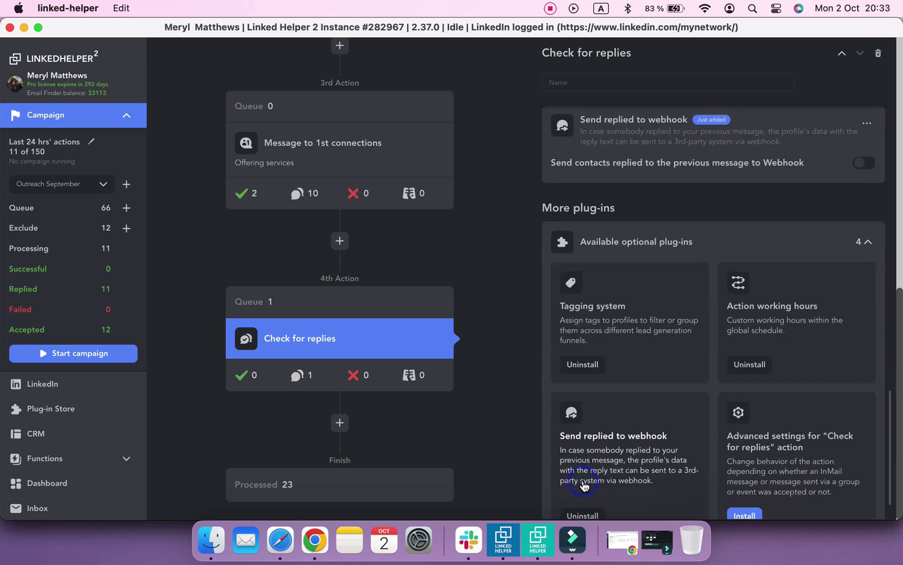
scroll(715, 248, "up", 3)
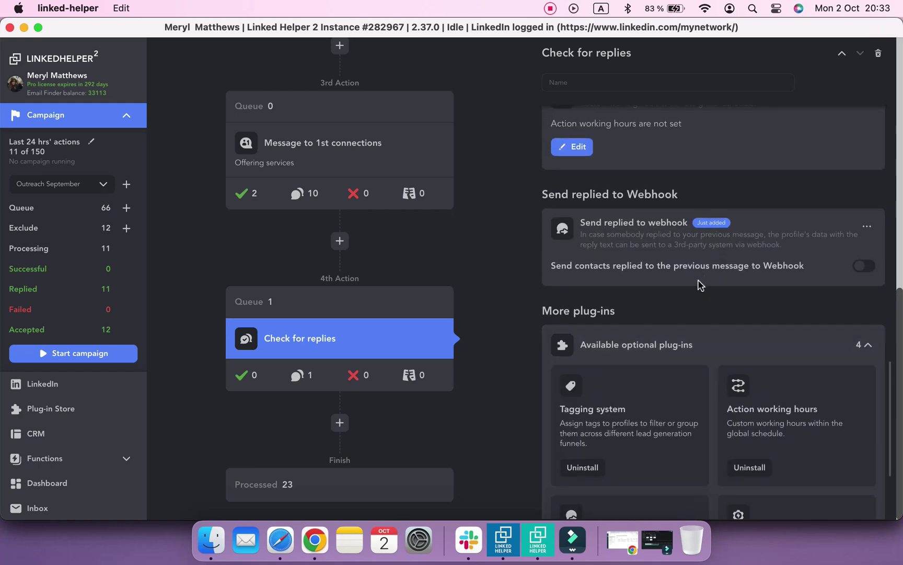
- Check the "Send replied to Webhook" section in the settings of the "Message to 1st connections" action
left_click(334, 145)
scroll(581, 285, "down", 15)
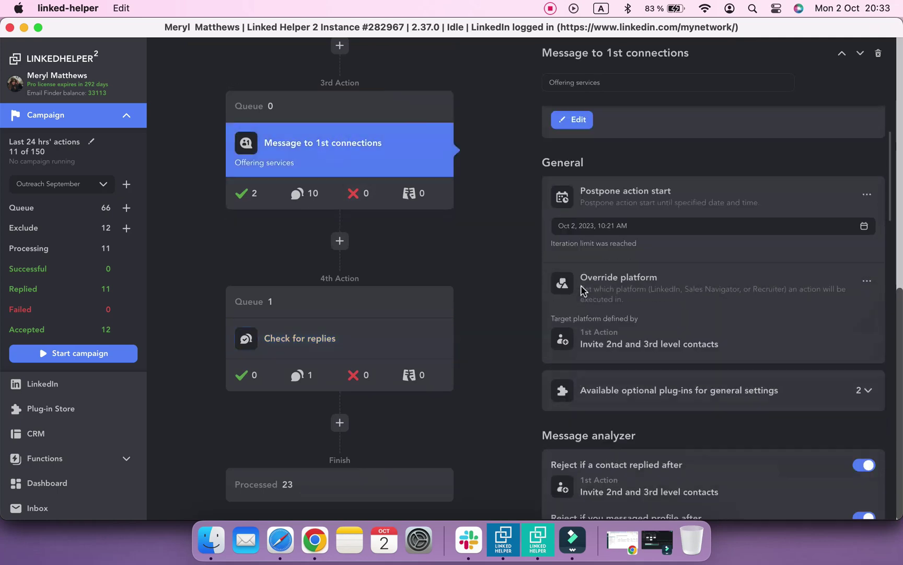
scroll(581, 285, "down", 5)
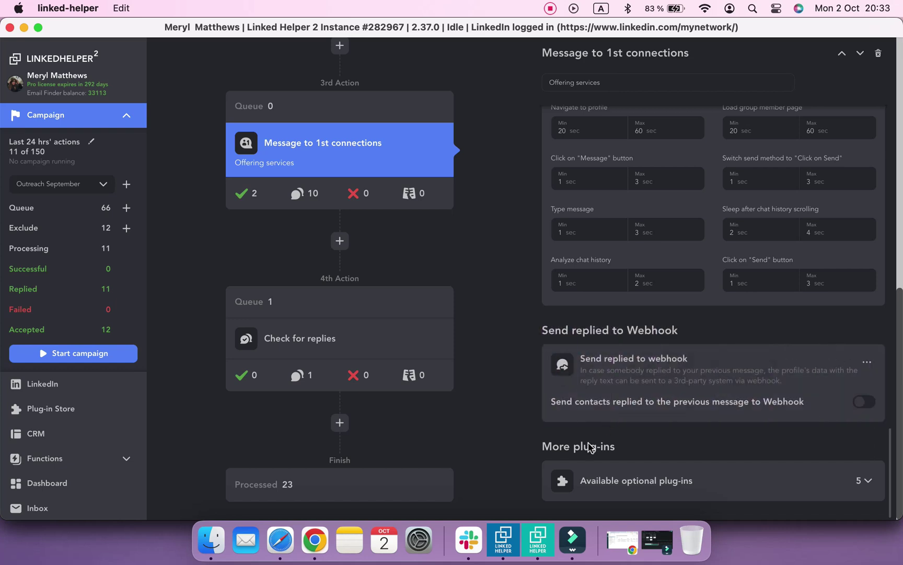
- Look up "Send replied to webhook" among the Plug-in Store's message actions extensions, and return to the campaign
left_click(77, 411)
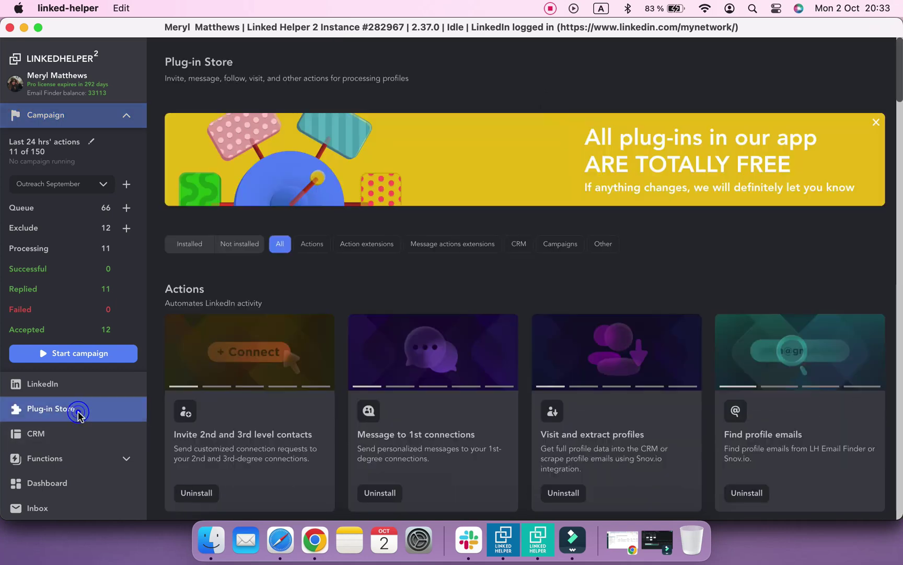
left_click(475, 251)
scroll(474, 251, "down", 3)
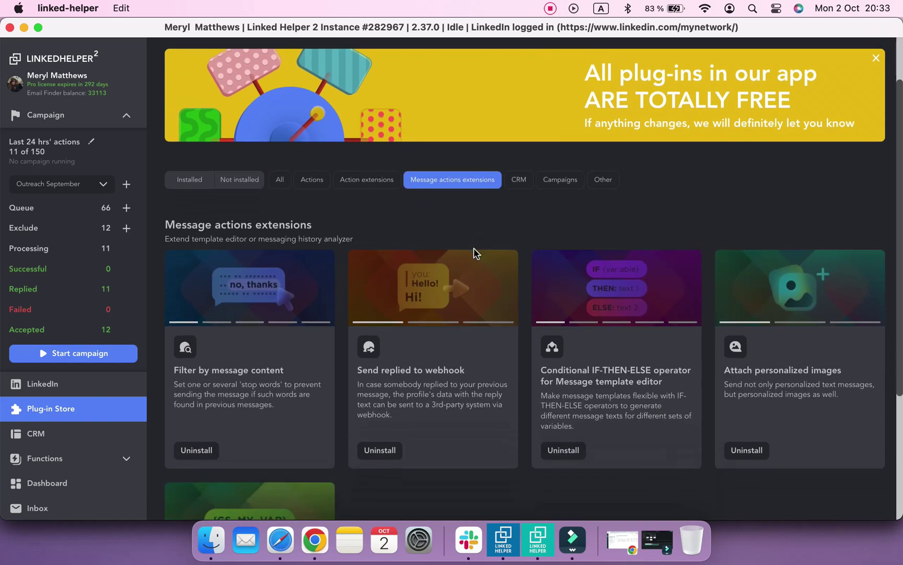
left_click(392, 450)
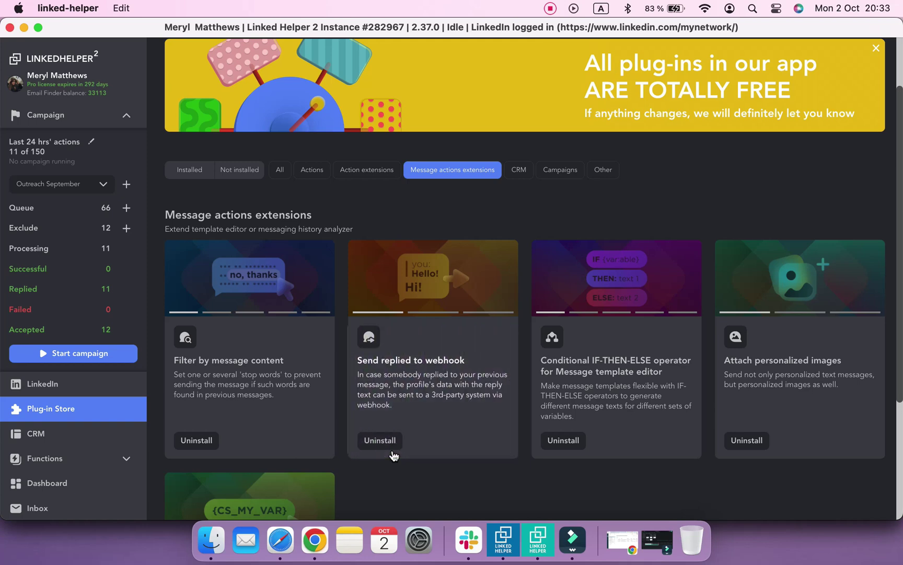
left_click(54, 118)
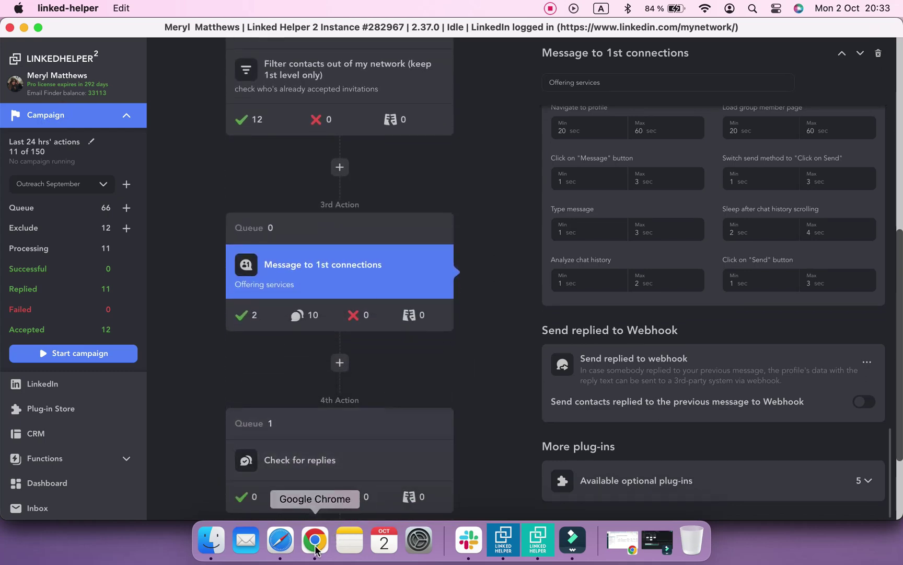
- Switch to Chrome, search Google for "zapier" and open the Zapier website
left_click(315, 544)
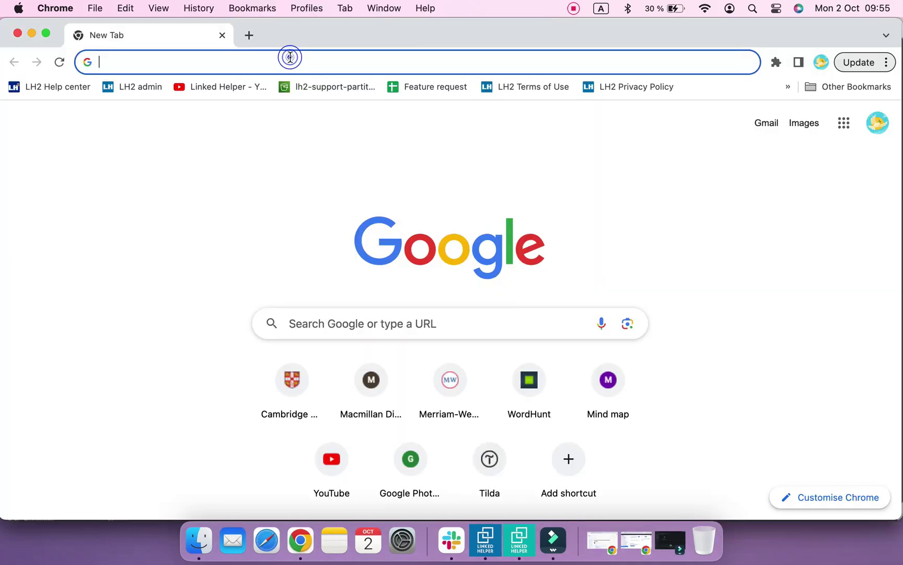
type("zapier.com/editor/209174994/draft/209174995/fields")
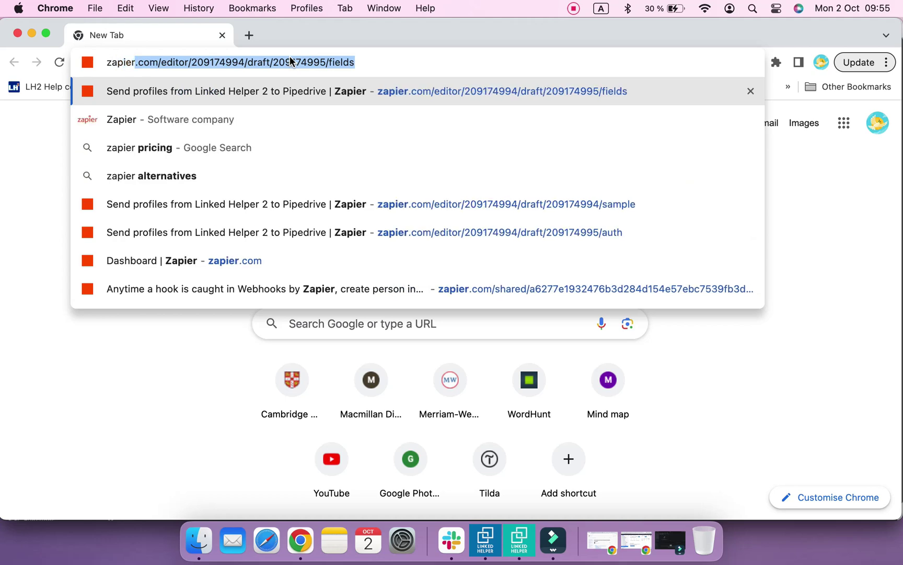
left_click(215, 125)
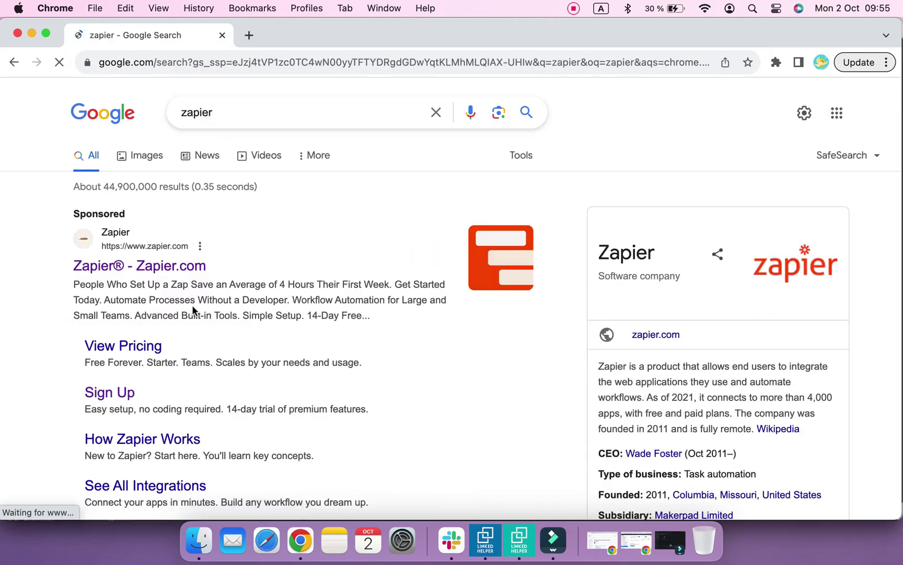
scroll(193, 313, "down", 5)
left_click(207, 340)
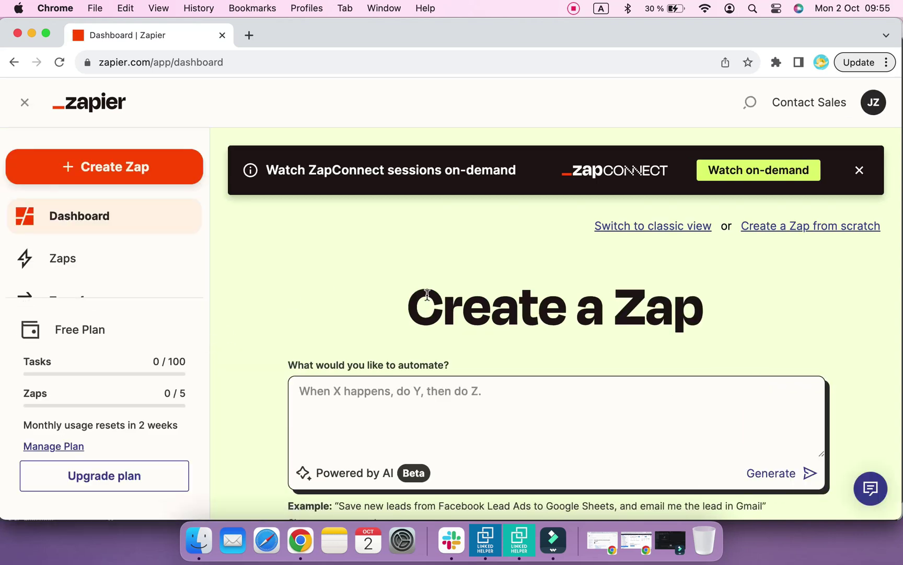
- Check which account is signed in to Zapier using the account menu, and close it
scroll(427, 295, "down", 1)
left_click(873, 91)
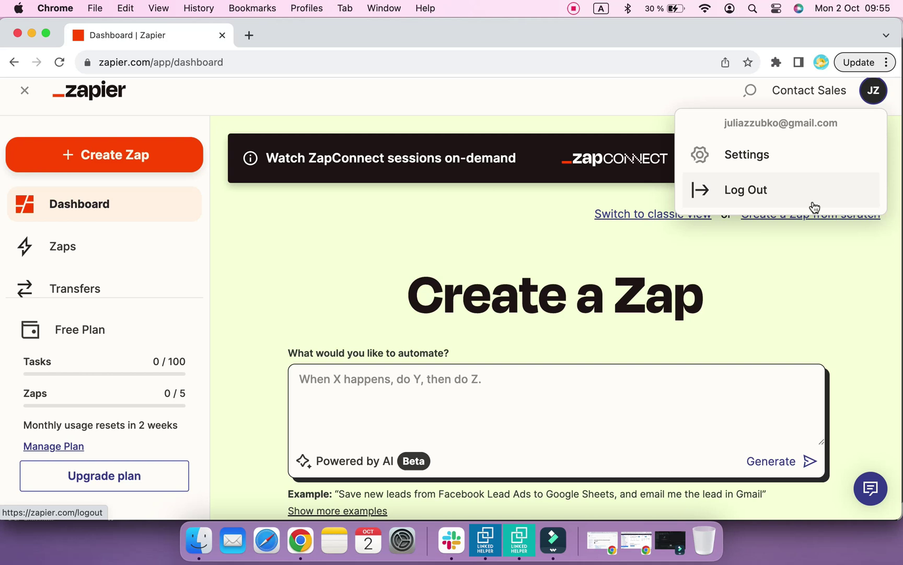
left_click(762, 259)
scroll(397, 335, "up", 1)
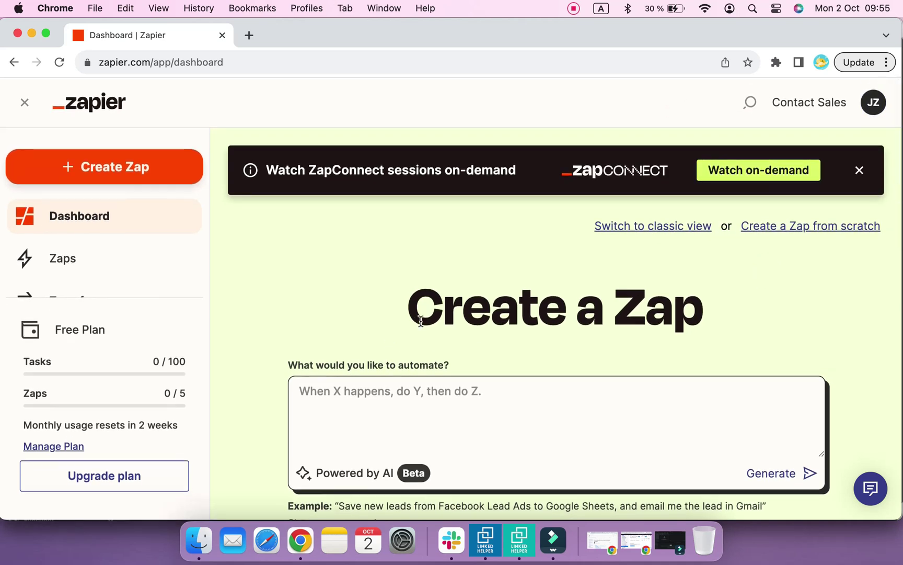
- Create a new Zap and search for "web" to set Webhooks by Zapier as its trigger app
left_click(166, 174)
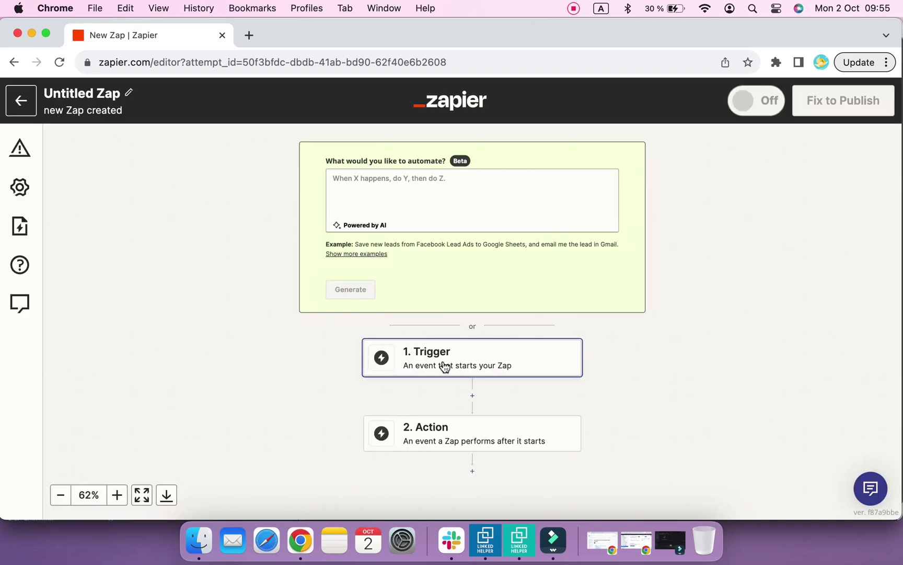
left_click(444, 366)
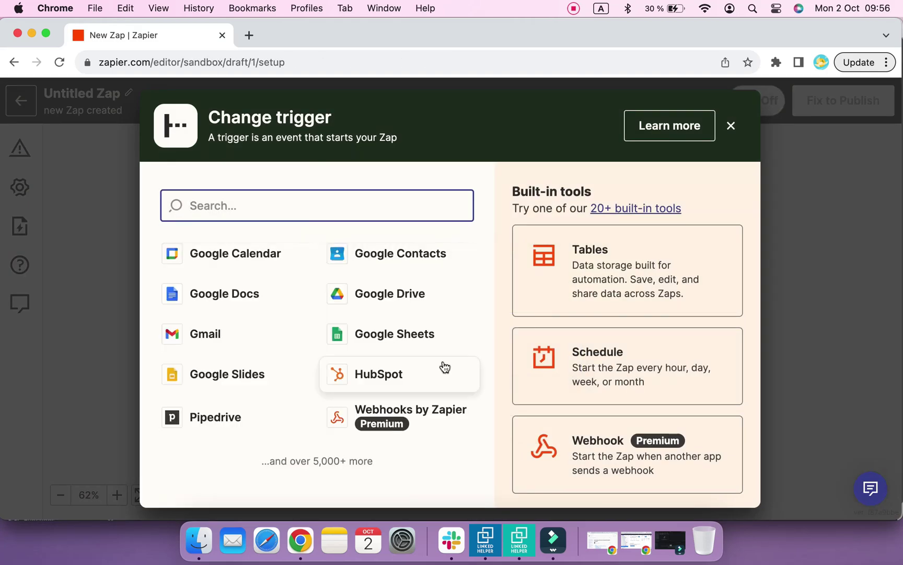
left_click(431, 201)
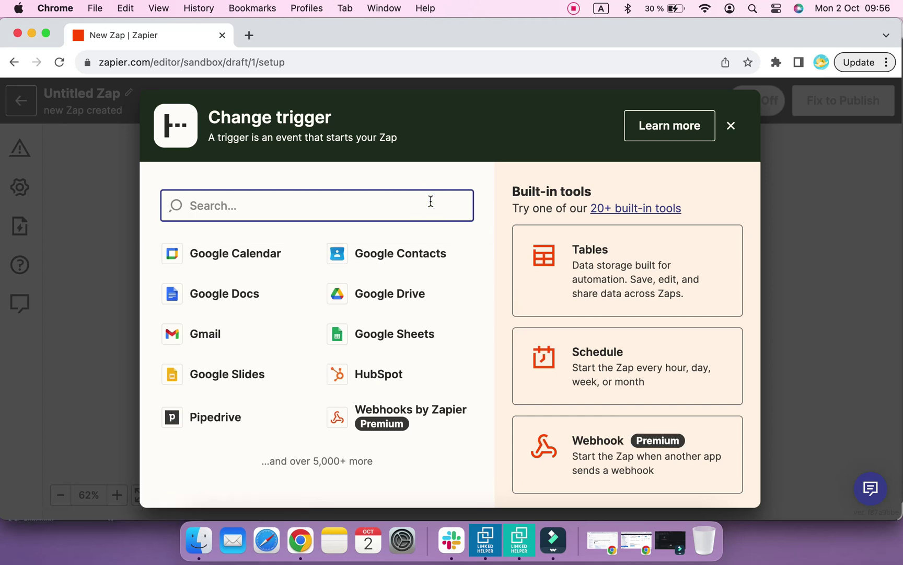
type("w")
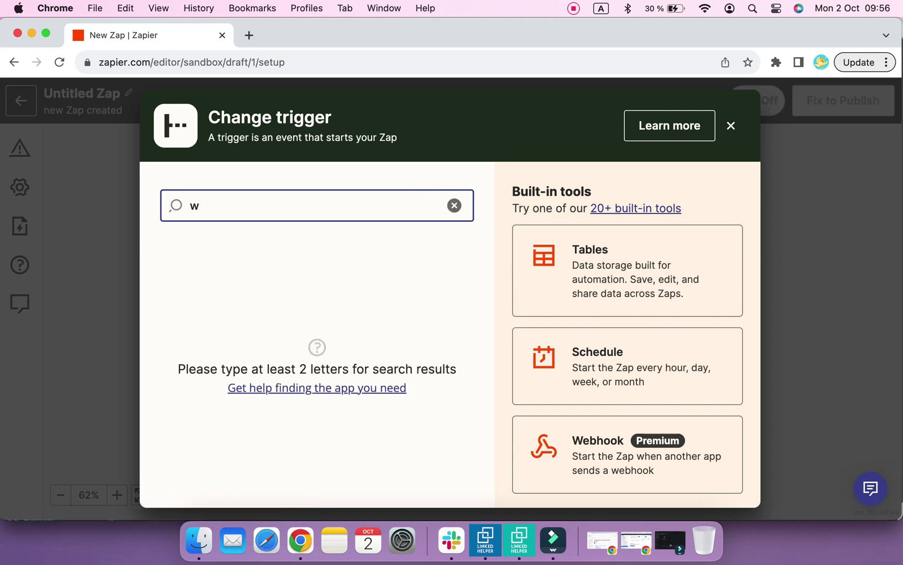
type("eb")
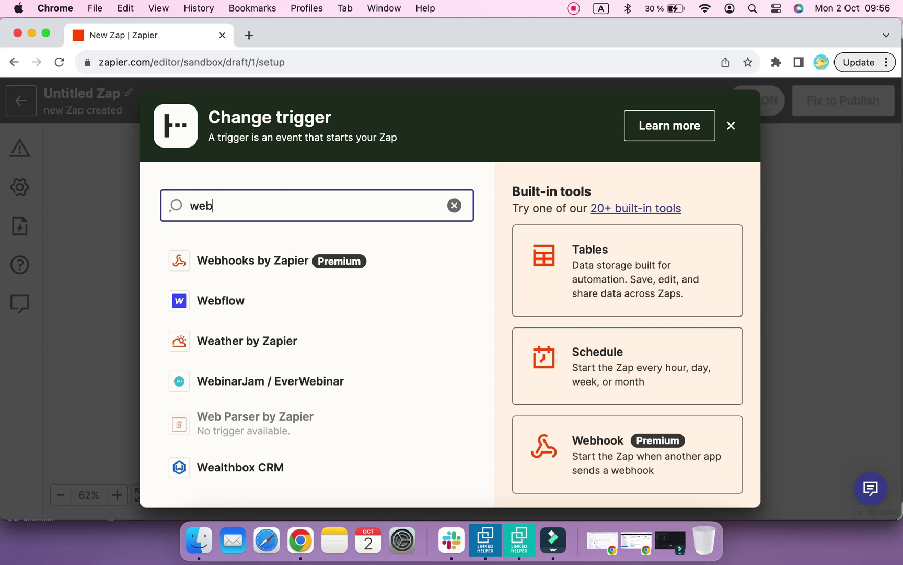
left_click(306, 267)
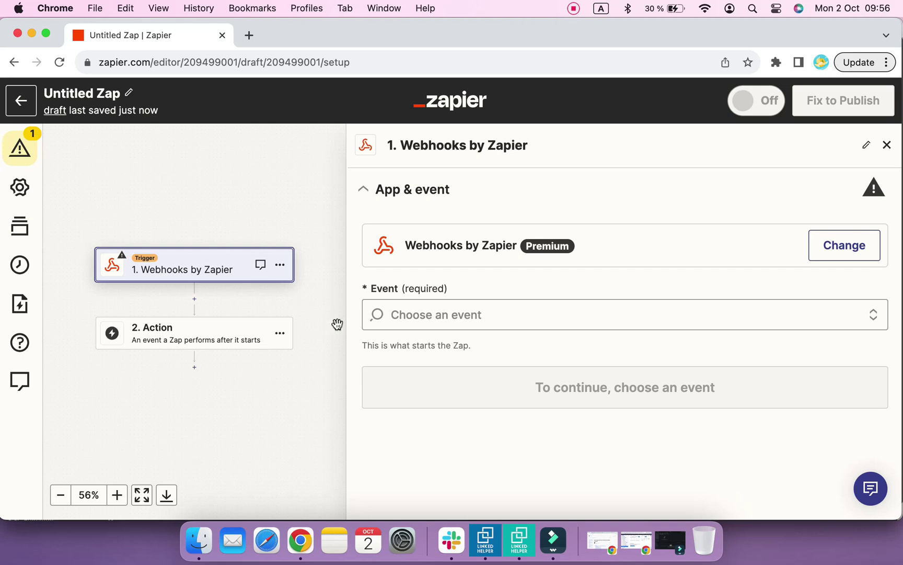
- Set the webhook trigger's event to Catch Hook and continue to its test section, leaving the child key empty
left_click(438, 316)
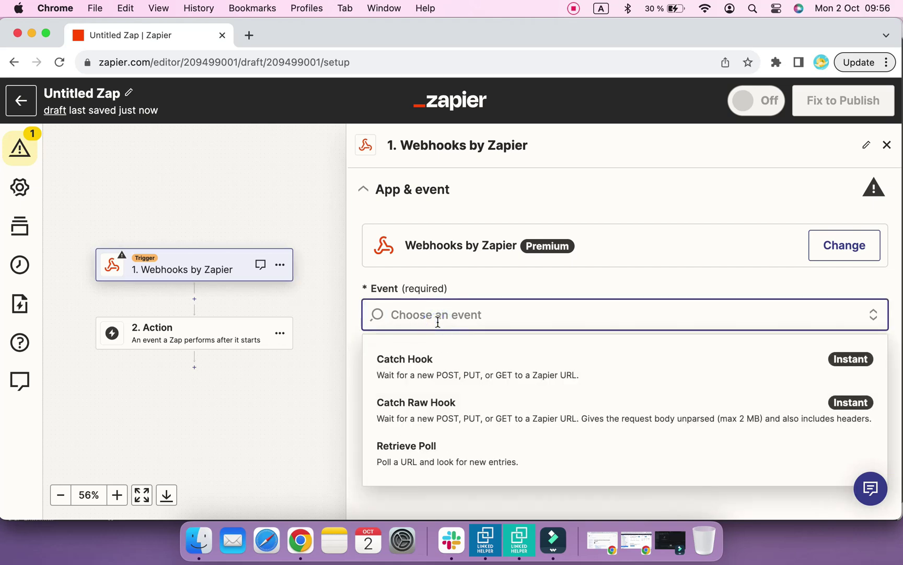
left_click(454, 375)
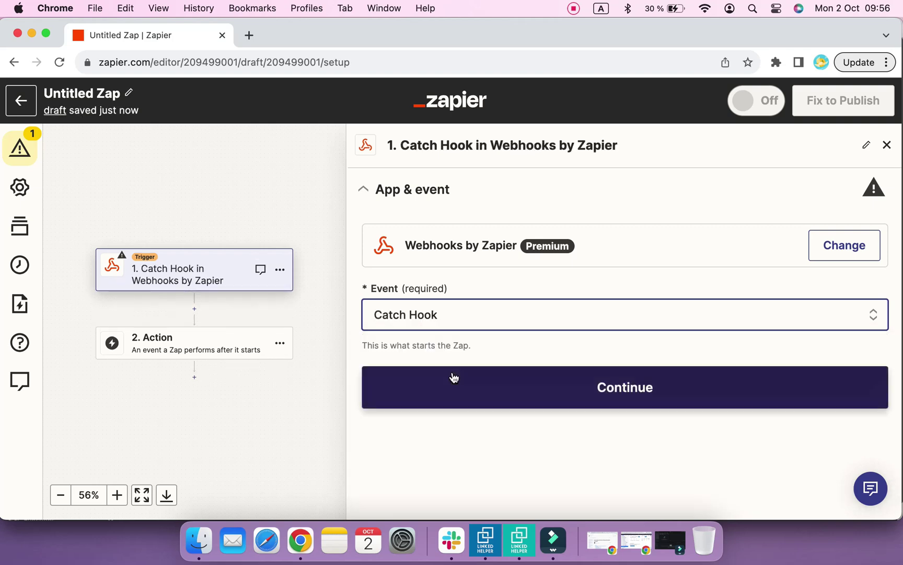
left_click(498, 392)
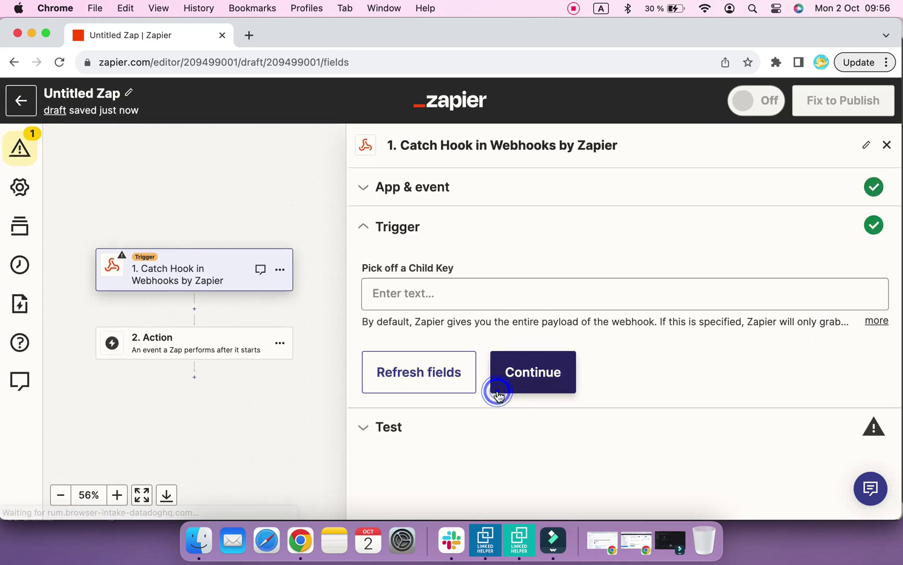
left_click(553, 374)
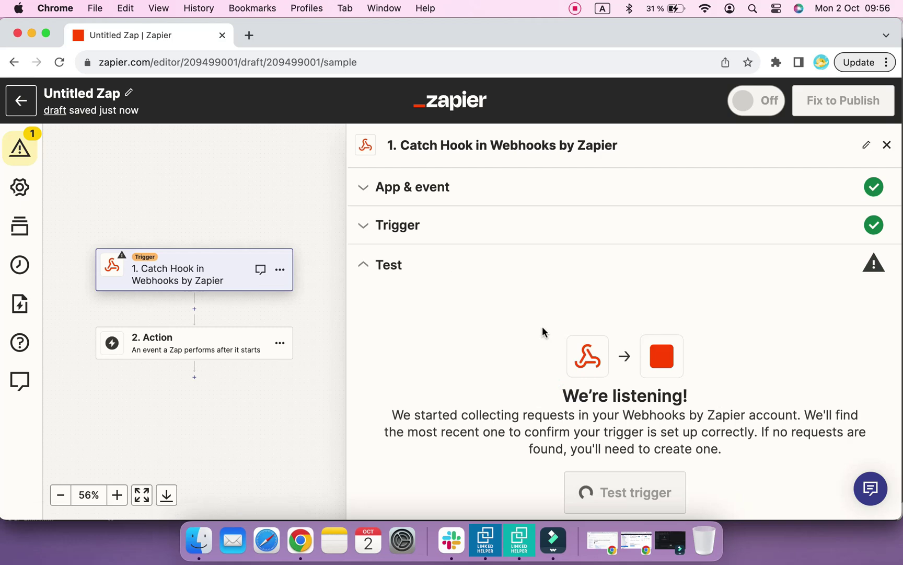
- Copy the custom webhook URL generated for the Catch Hook trigger
scroll(542, 326, "down", 2)
scroll(542, 326, "down", 5)
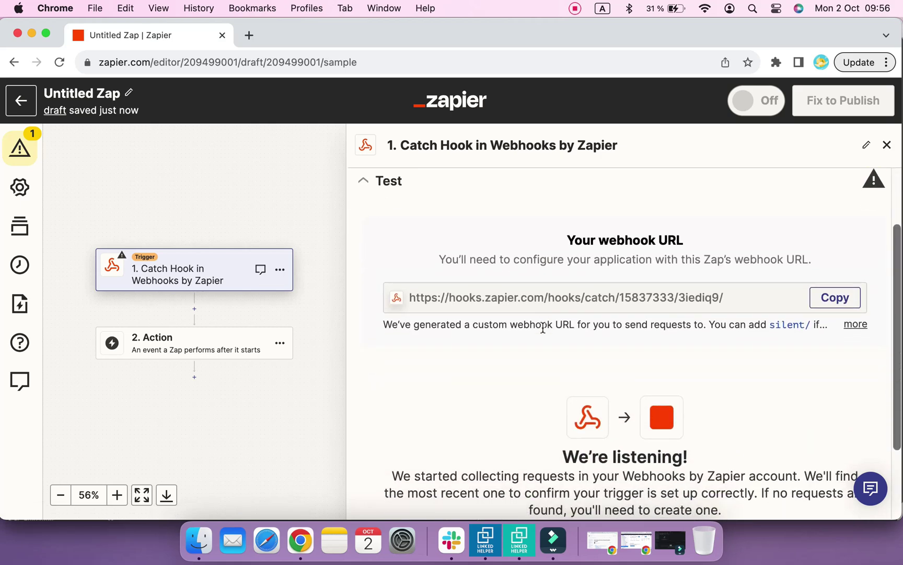
scroll(542, 327, "up", 1)
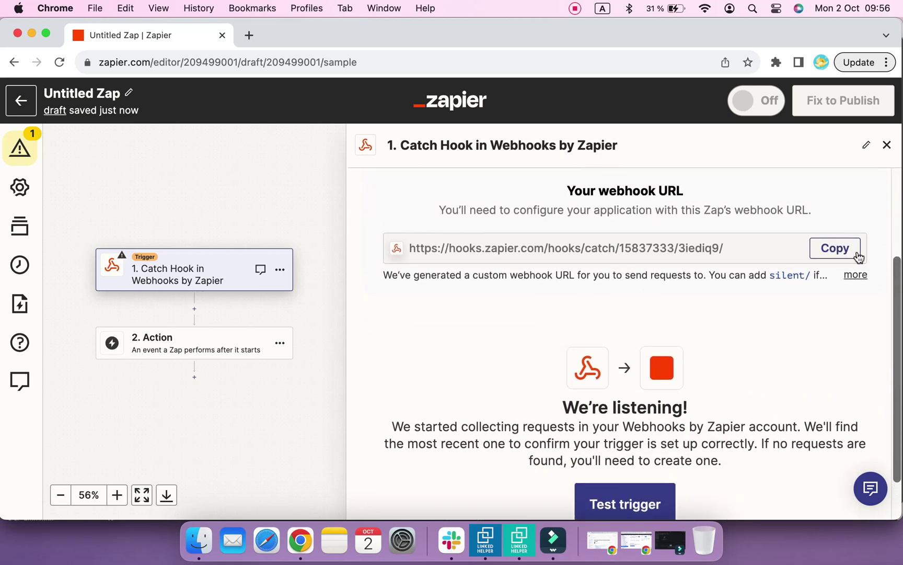
left_click(835, 249)
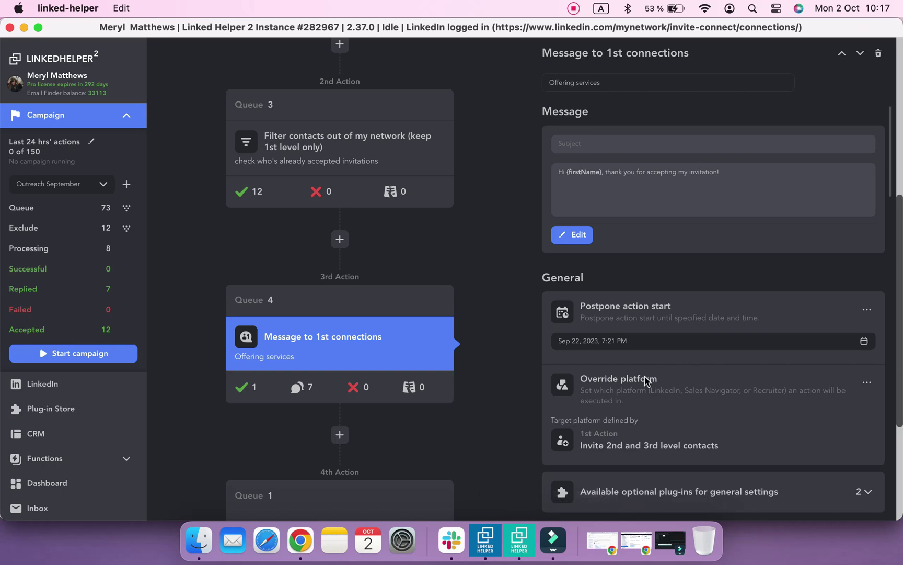
- In Linked Helper, enable sending replied contacts to a webhook for the Message to 1st connections action and paste the copied Zapier URL
scroll(586, 358, "down", 5)
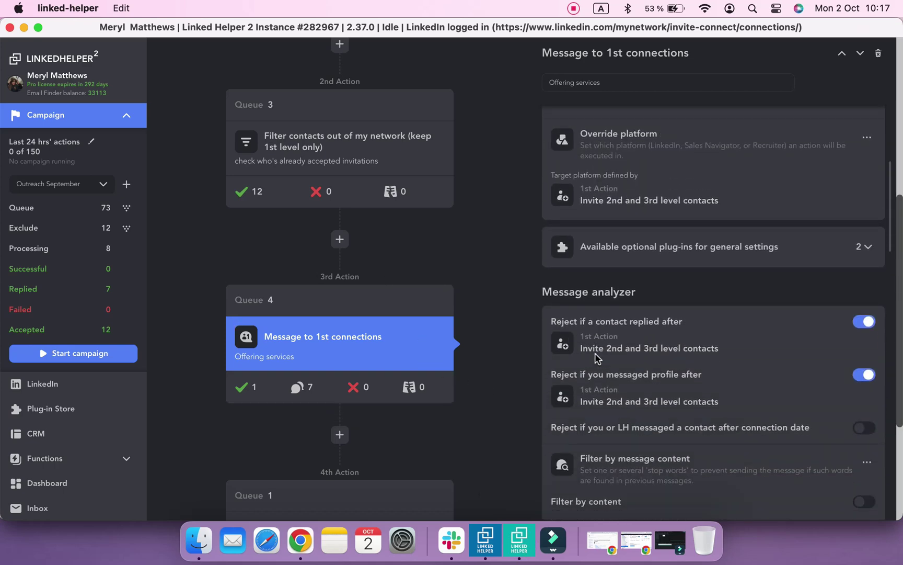
scroll(597, 358, "down", 10)
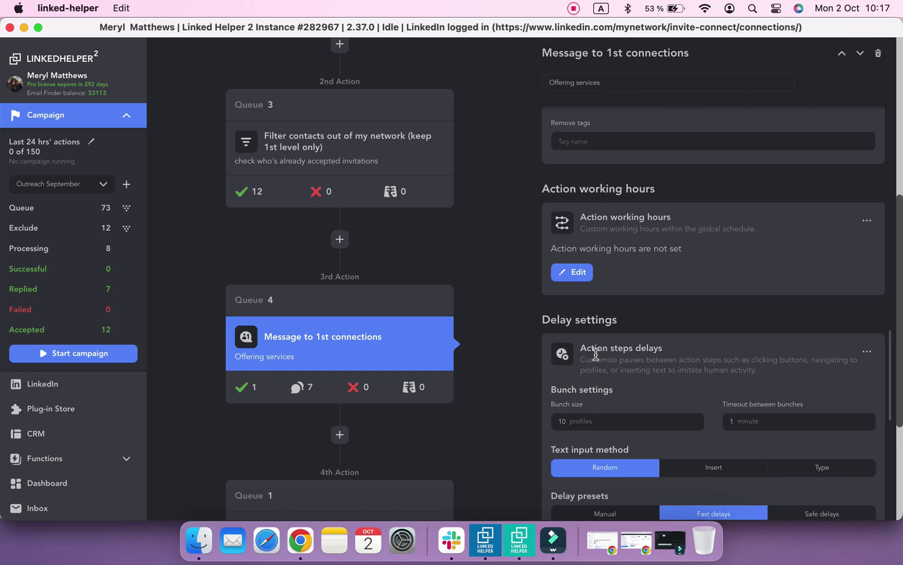
scroll(596, 355, "down", 8)
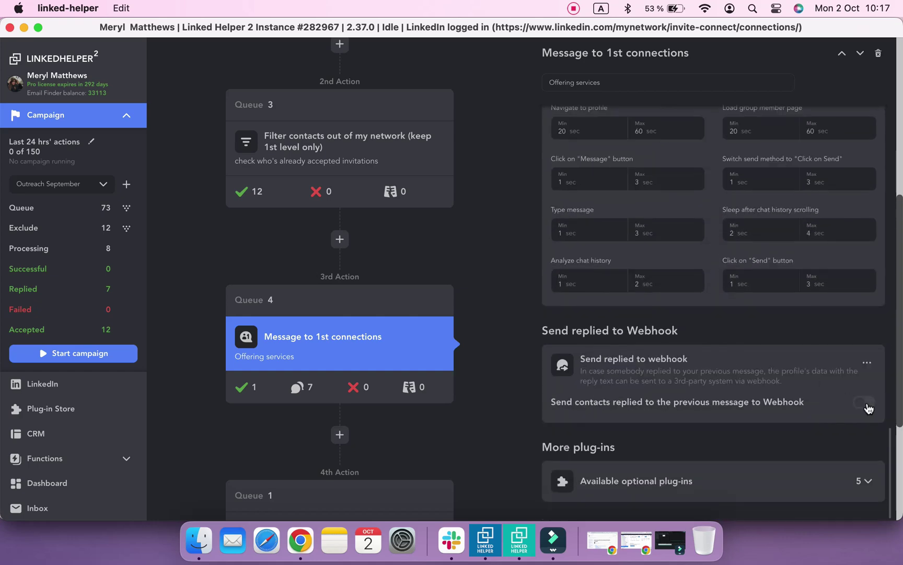
left_click(866, 402)
left_click(694, 99)
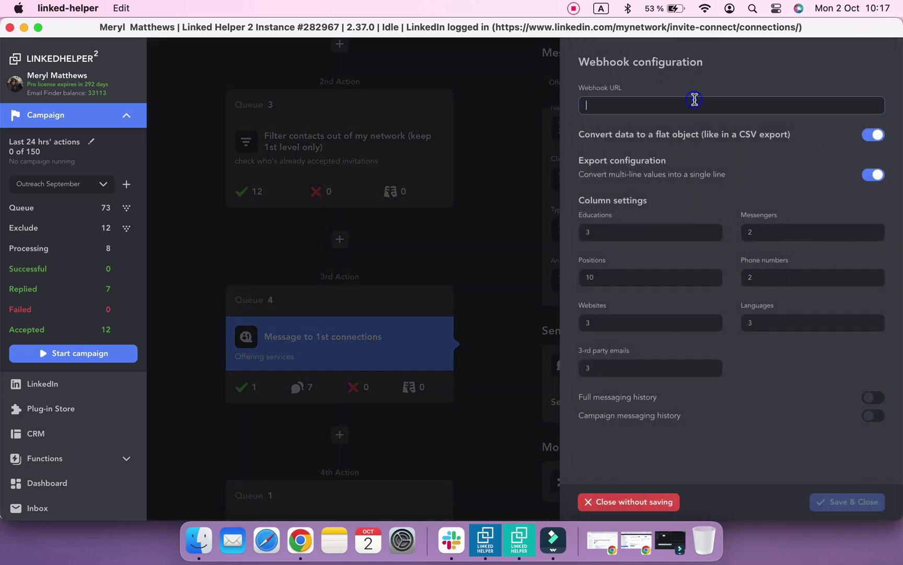
key("super+v")
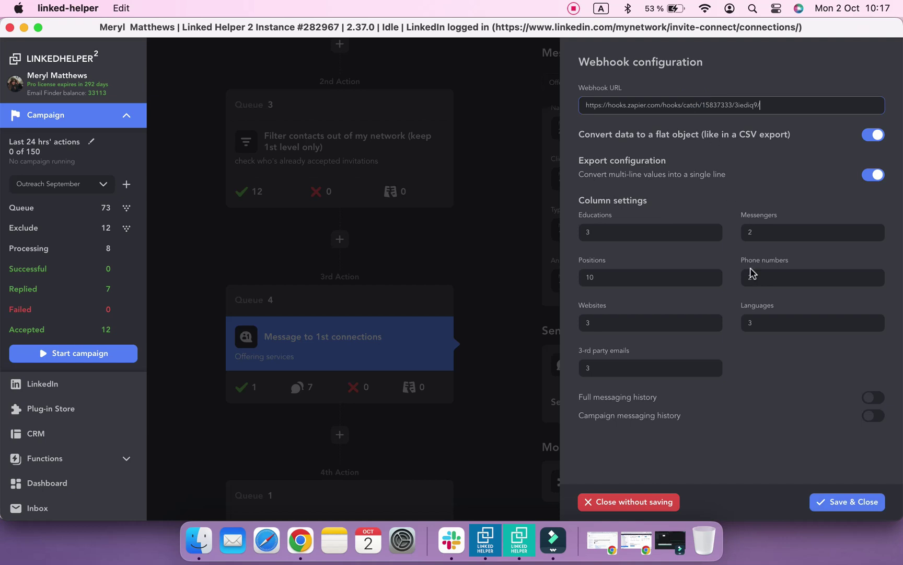
- Set the Positions columns to 3, enable full and campaign messaging history, and save the webhook configuration
double_click(637, 275)
left_click(806, 359)
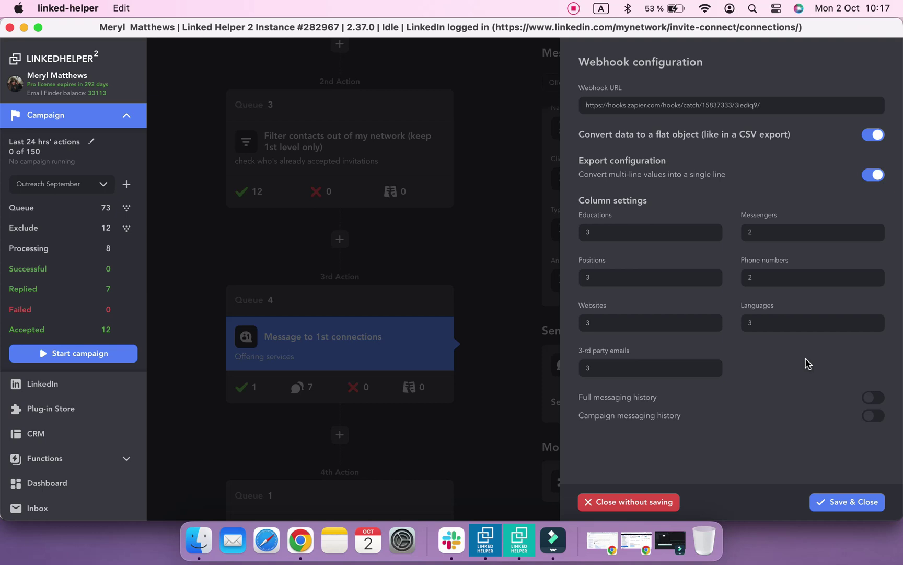
left_click(881, 401)
left_click(881, 418)
left_click(846, 504)
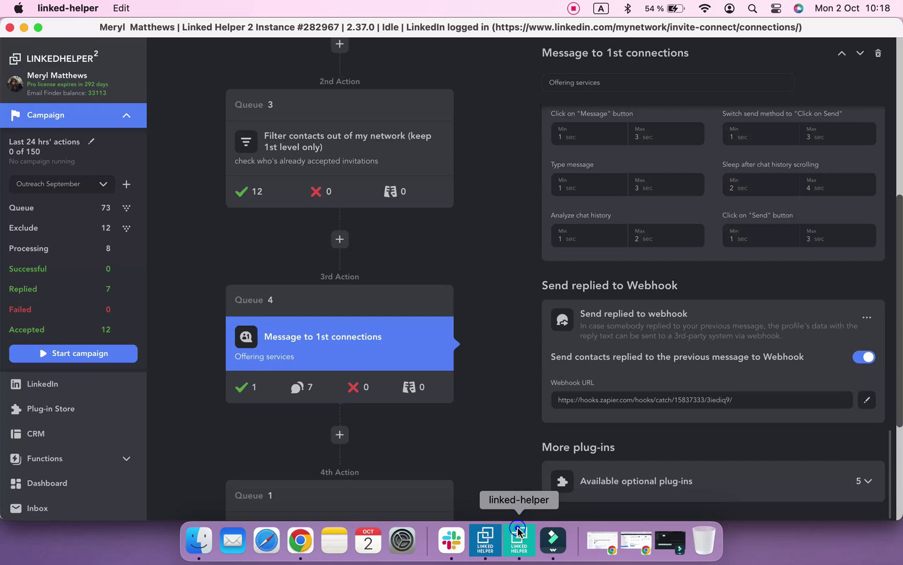
- Run the Zap's trigger test in Chrome, and start the Outreach September campaign in Linked Helper
left_click(301, 544)
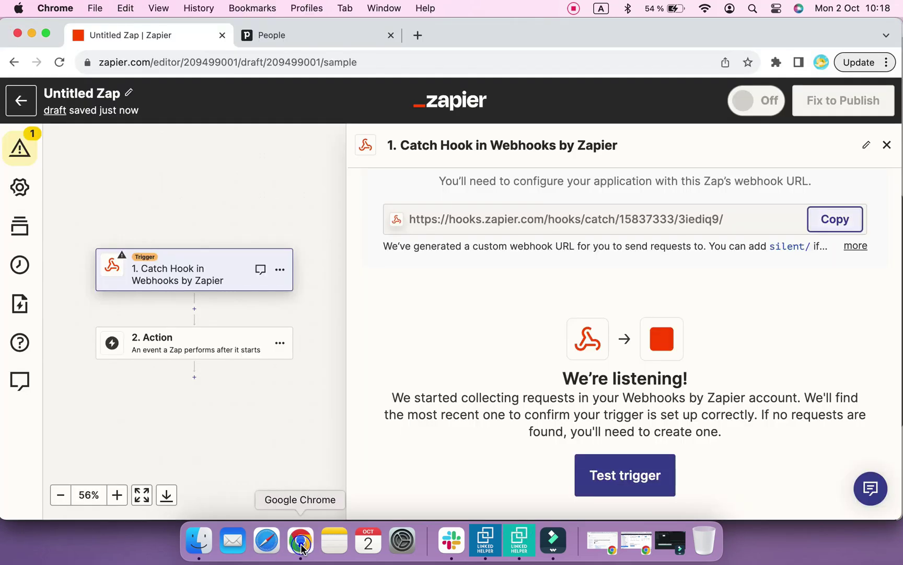
left_click(643, 478)
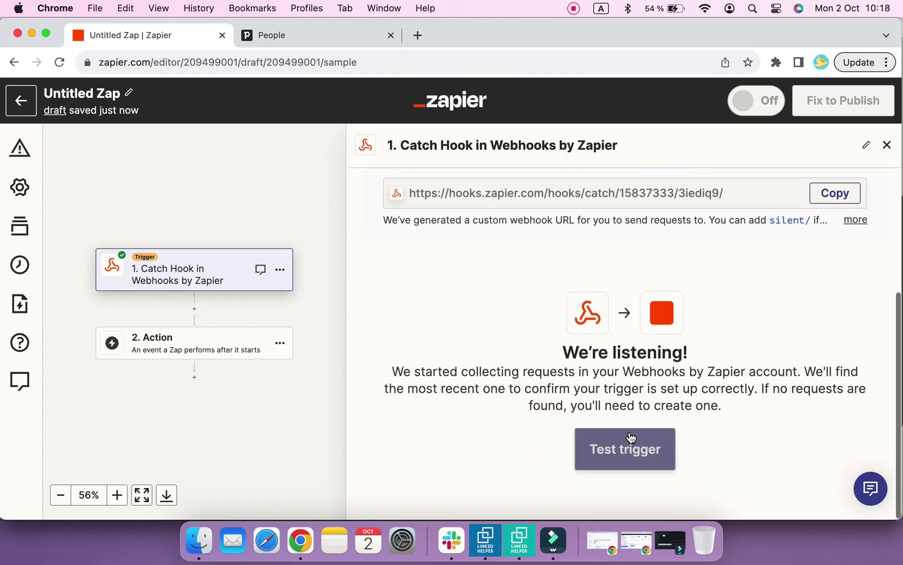
left_click(519, 538)
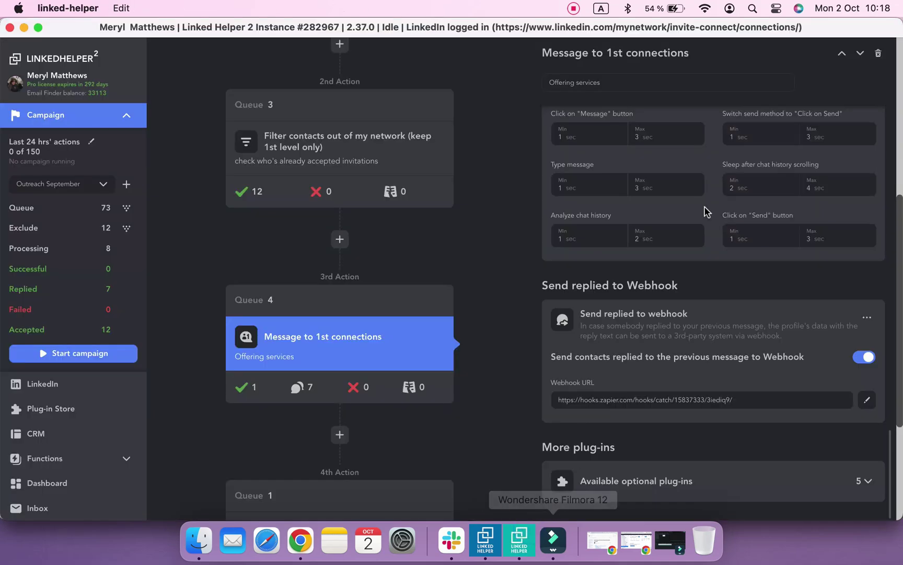
scroll(724, 204, "up", 15)
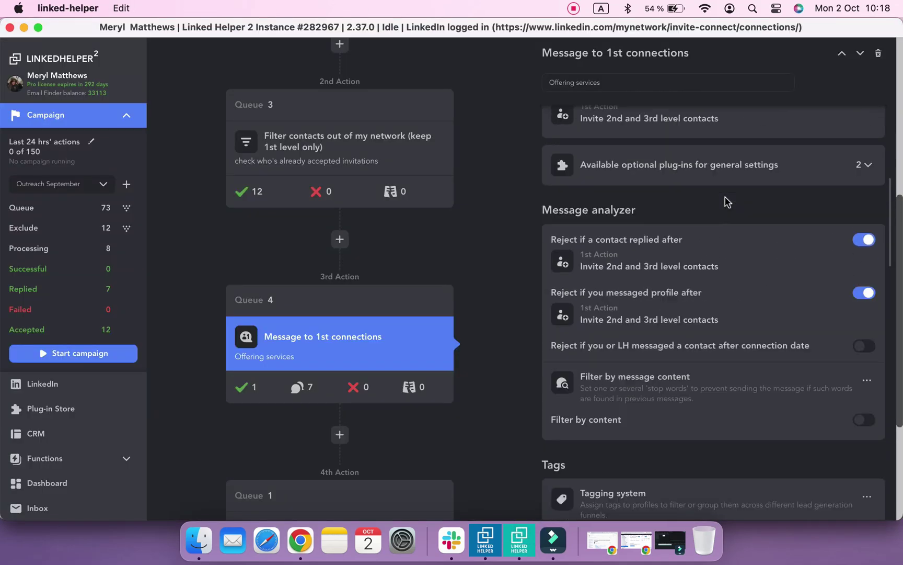
scroll(726, 202, "up", 10)
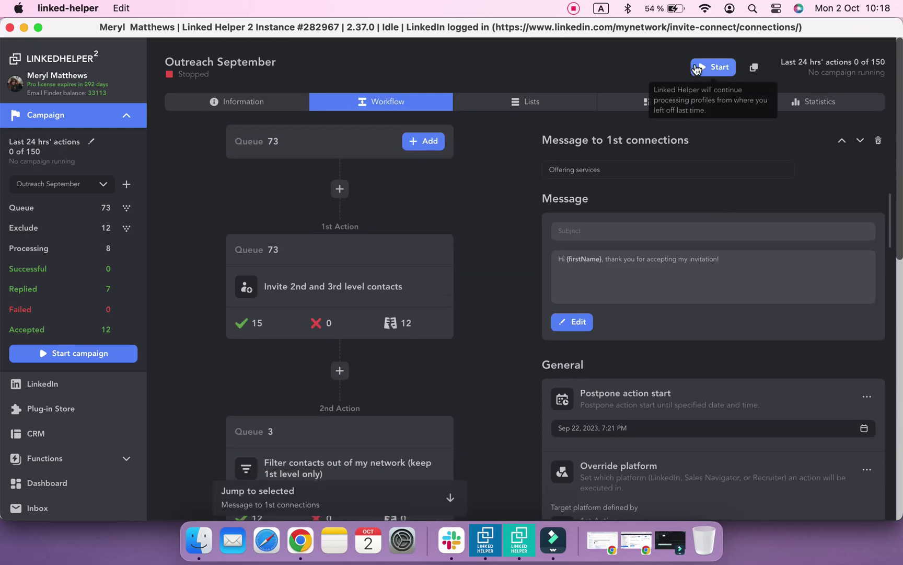
left_click(696, 69)
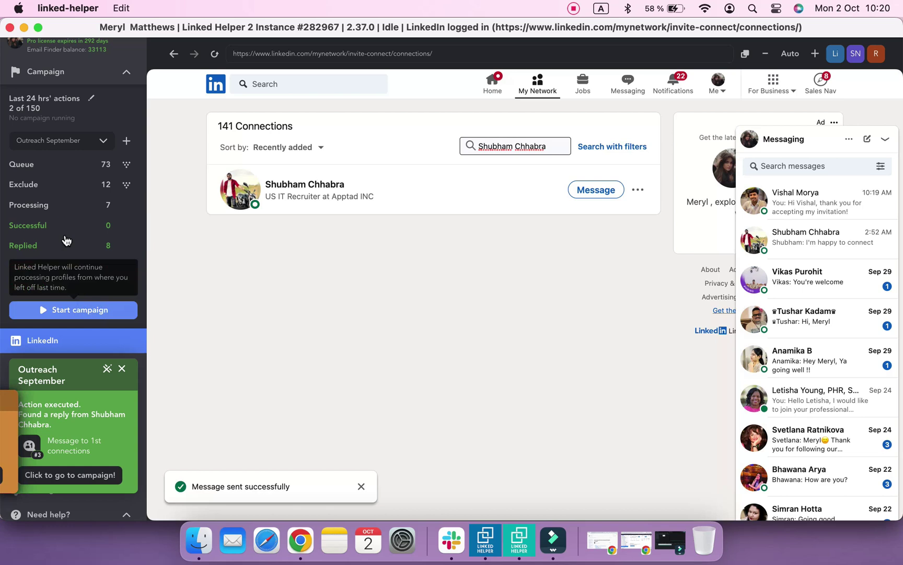
- Return to the campaign workflow and look through the contacts who replied to the Message to 1st connections action
left_click(46, 71)
scroll(311, 422, "down", 8)
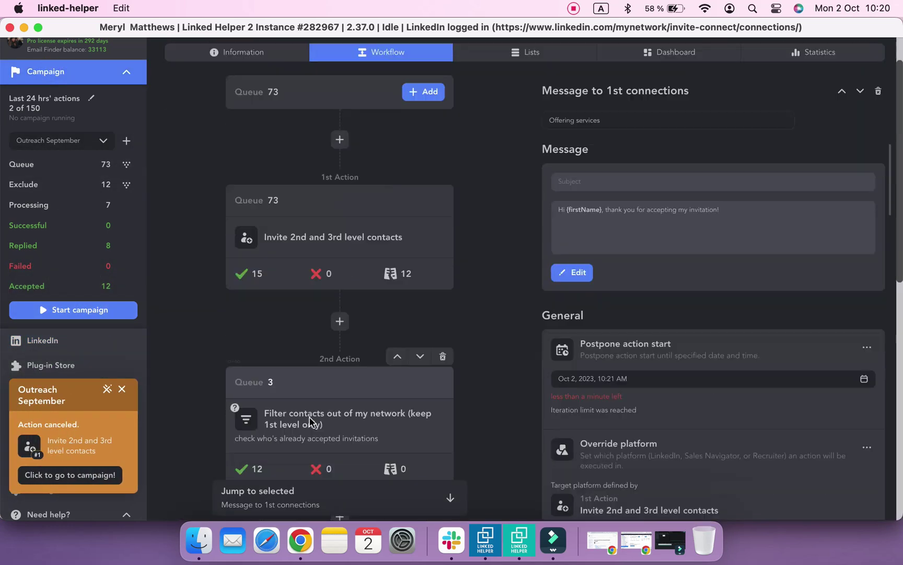
left_click(312, 398)
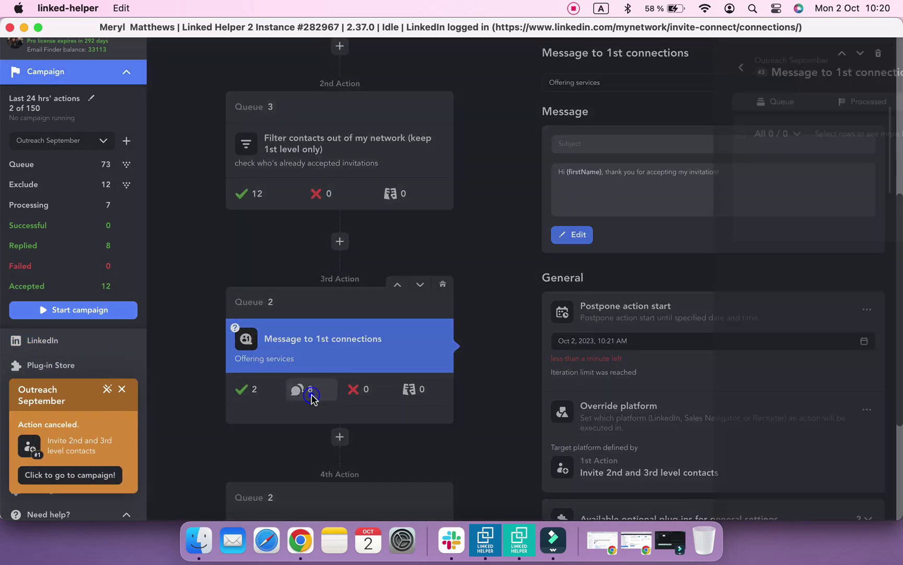
scroll(312, 397, "down", 5)
scroll(312, 394, "down", 5)
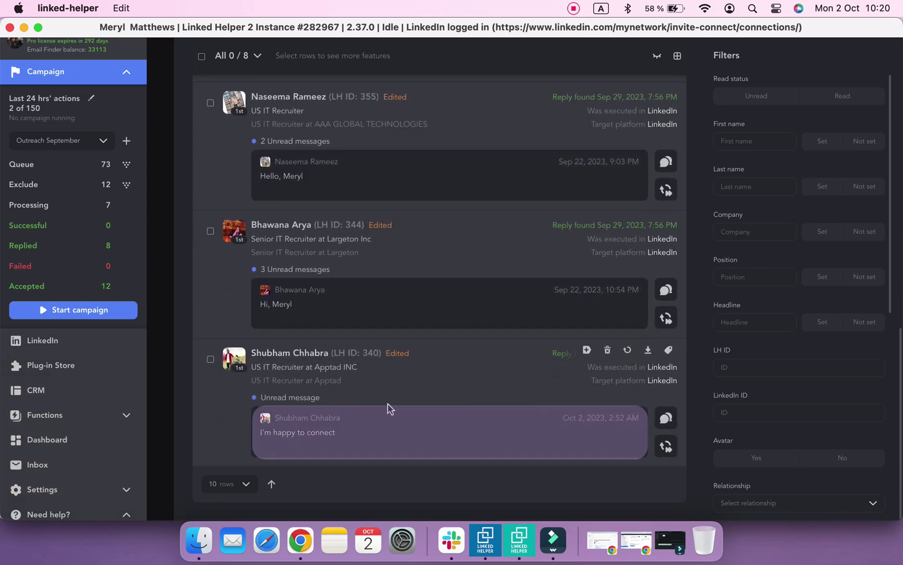
- Switch to Chrome and test the Catch Hook trigger again
left_click(301, 542)
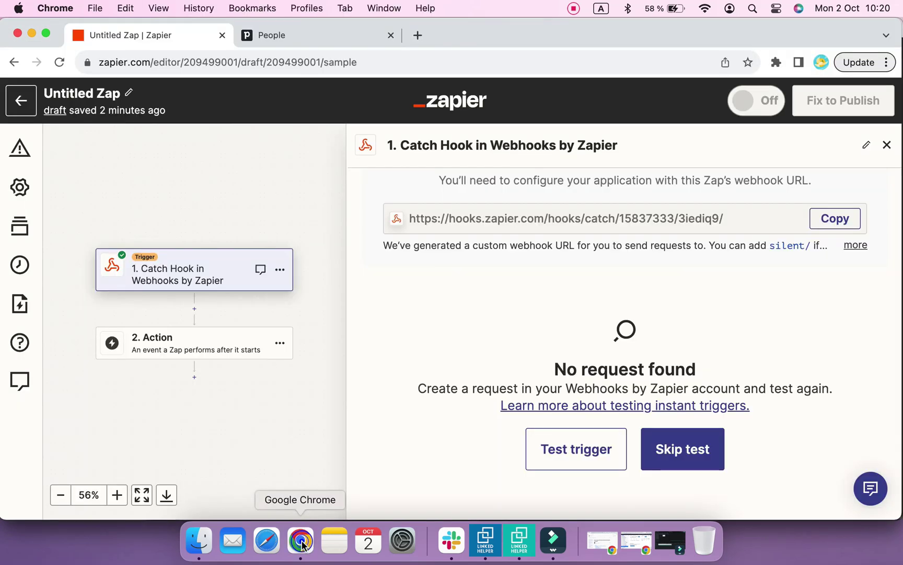
left_click(571, 456)
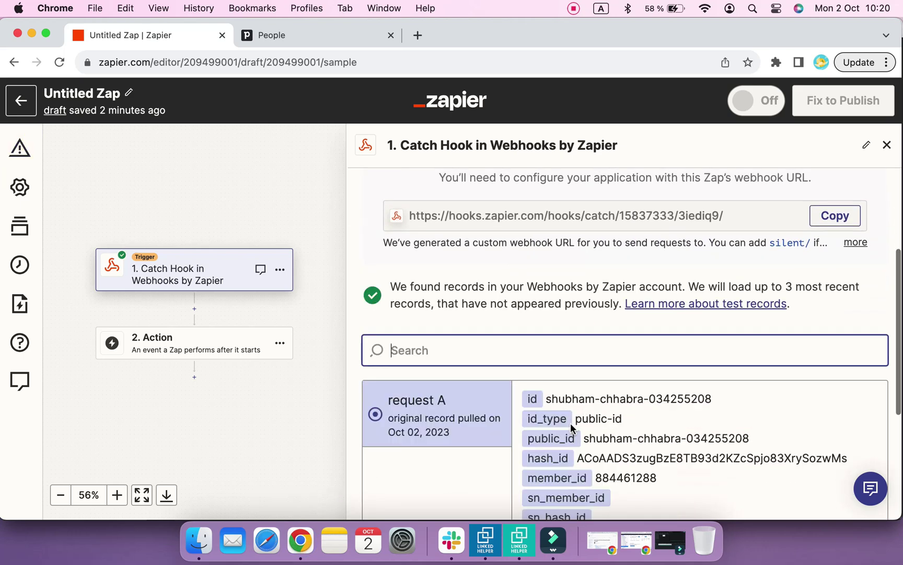
- Examine the data fields of request A, including the profile, reply message and campaign details
scroll(570, 423, "down", 3)
scroll(570, 423, "up", 2)
scroll(581, 277, "down", 3)
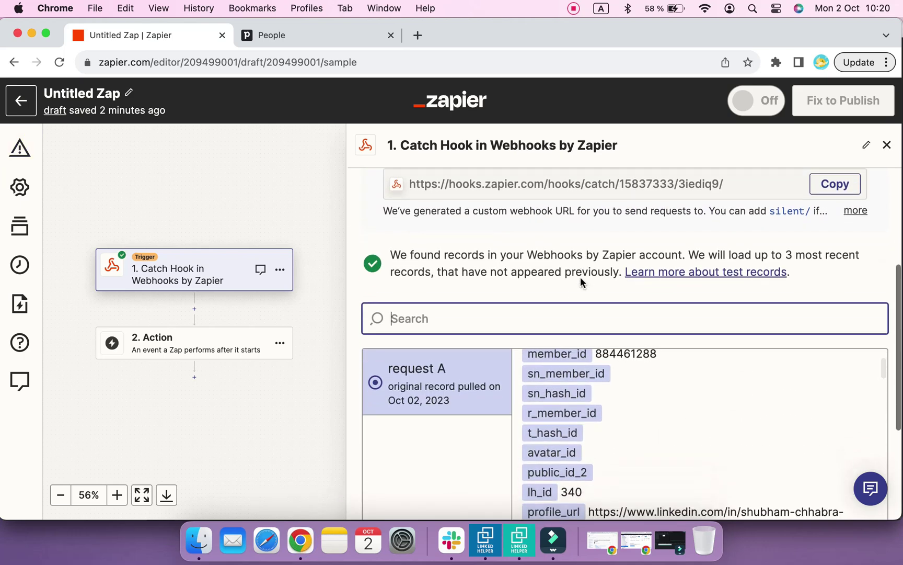
scroll(580, 349, "up", 3)
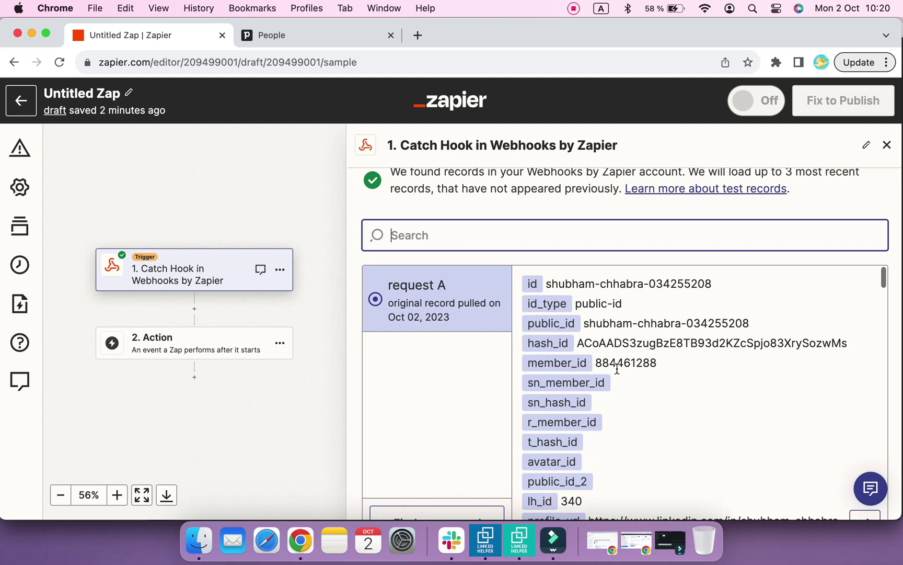
scroll(697, 380, "down", 5)
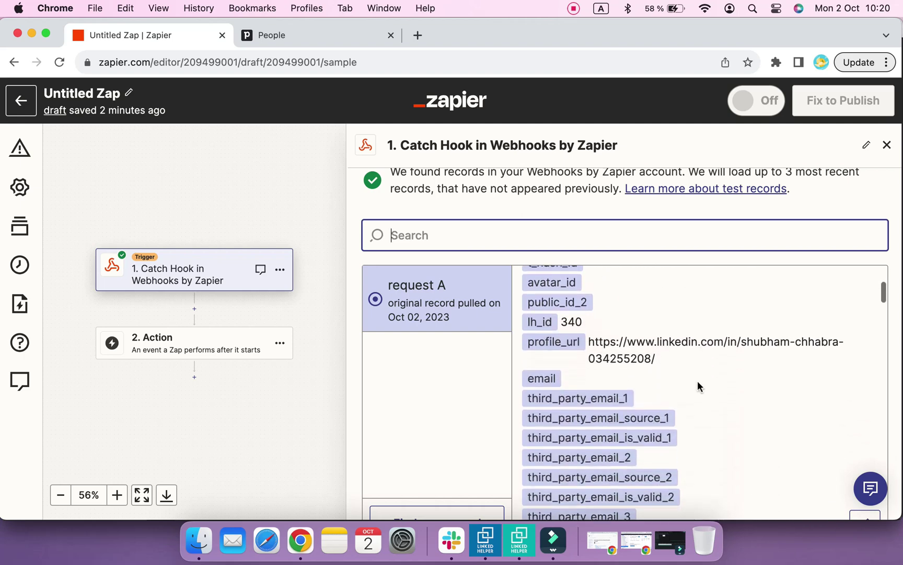
scroll(698, 386, "down", 8)
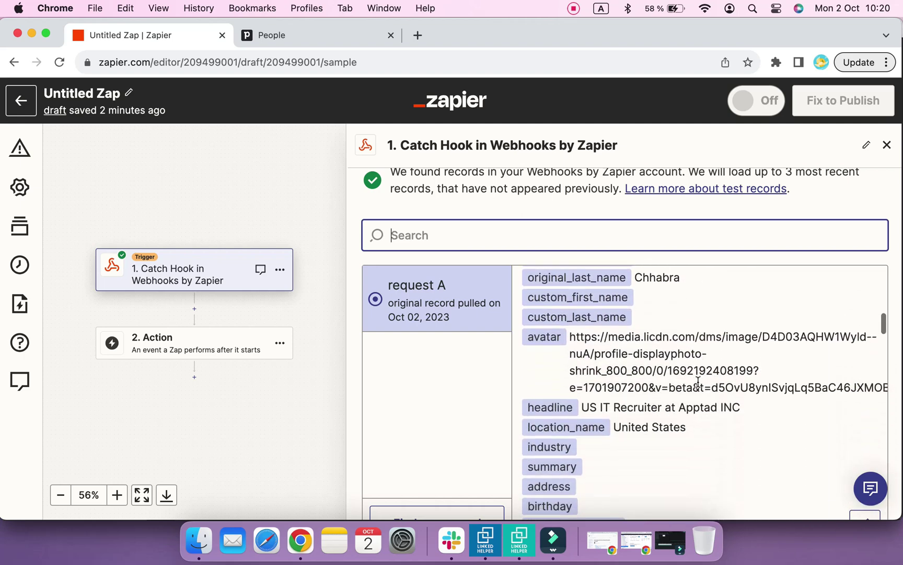
scroll(698, 382, "down", 10)
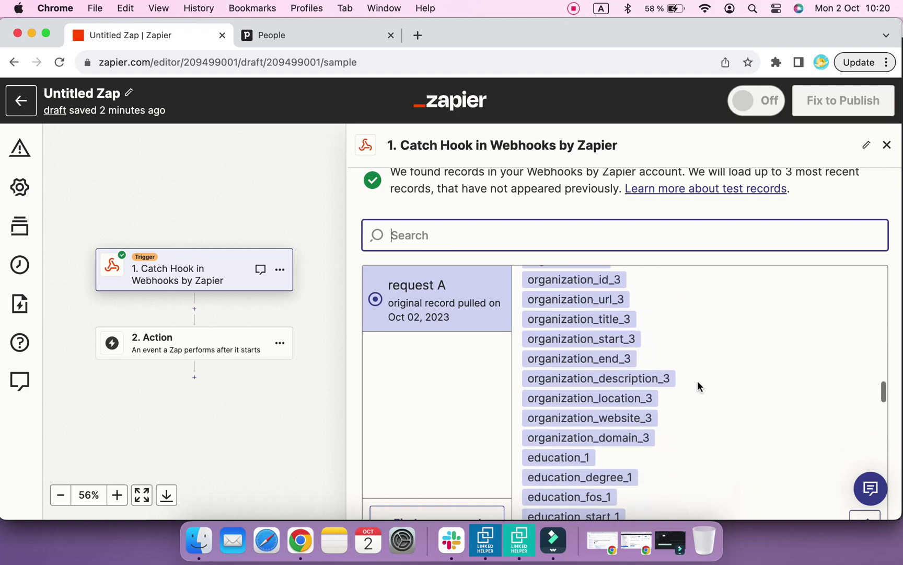
scroll(698, 385, "down", 12)
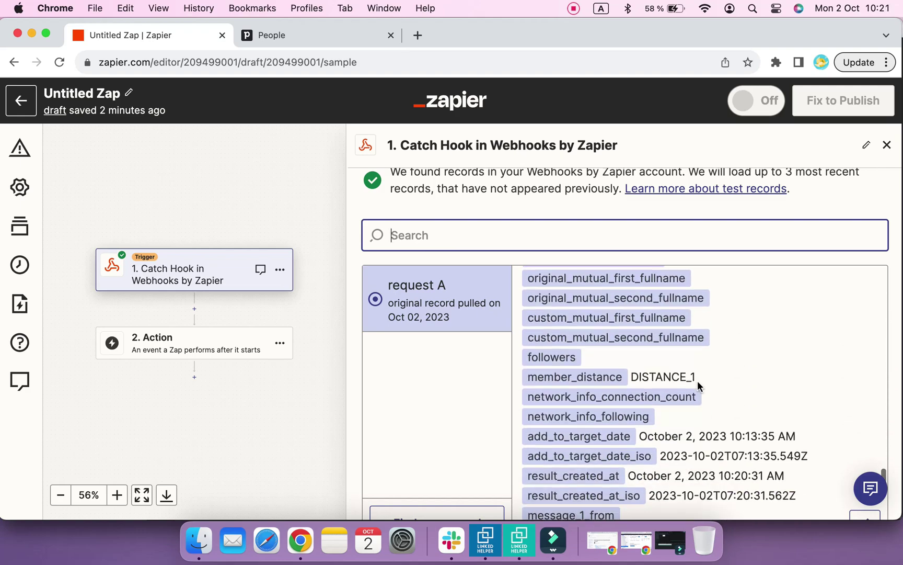
scroll(698, 382, "down", 5)
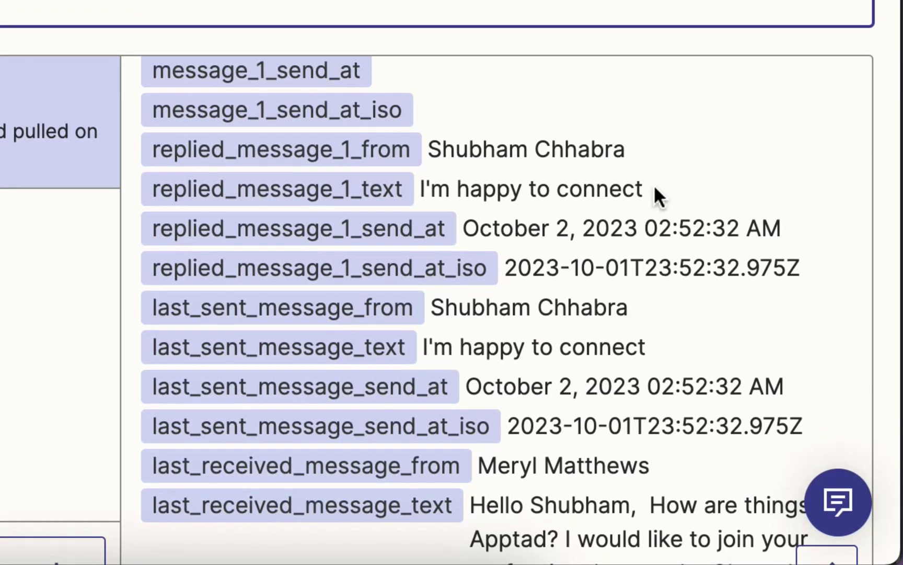
scroll(653, 184, "down", 5)
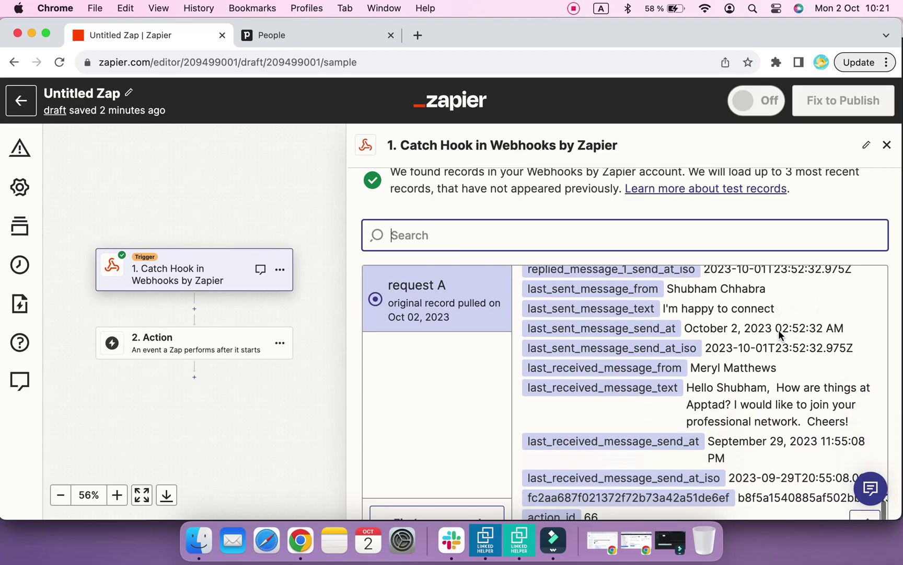
scroll(778, 329, "down", 10)
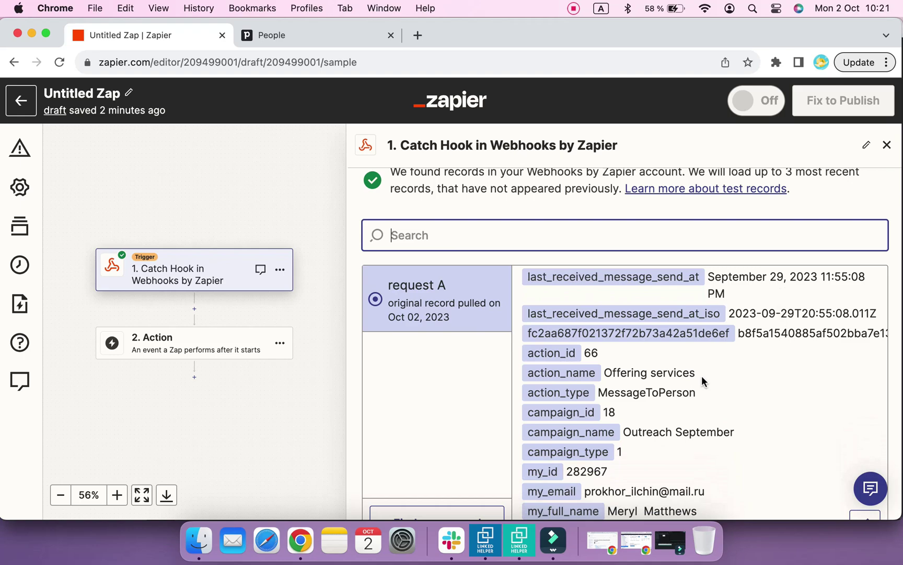
- Continue with request A and set the Zap's action to Pipedrive with the Create Person event
left_click(622, 486)
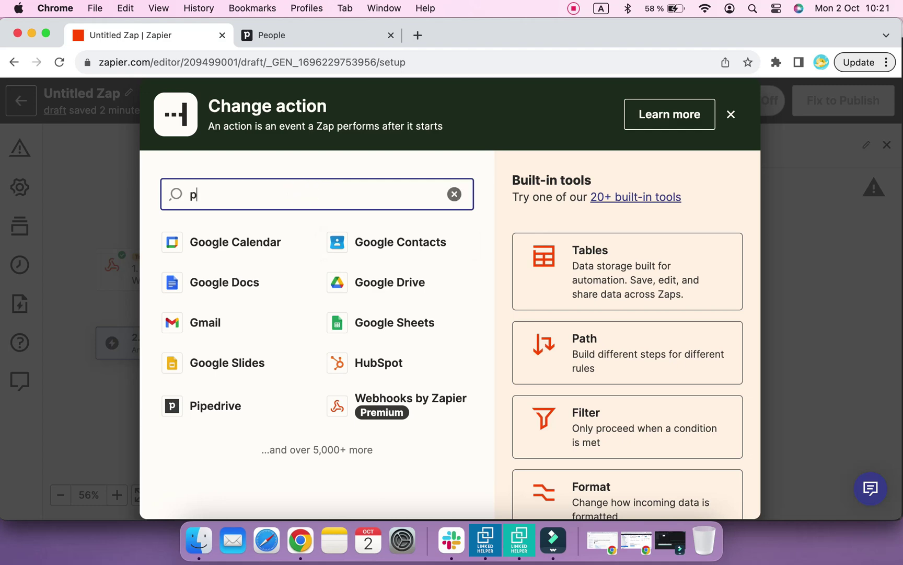
type("piped")
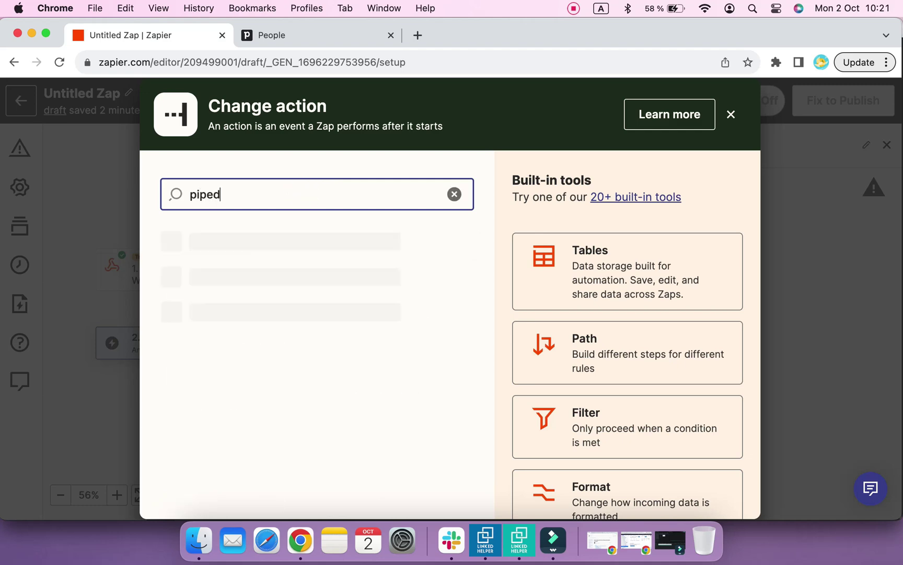
left_click(270, 249)
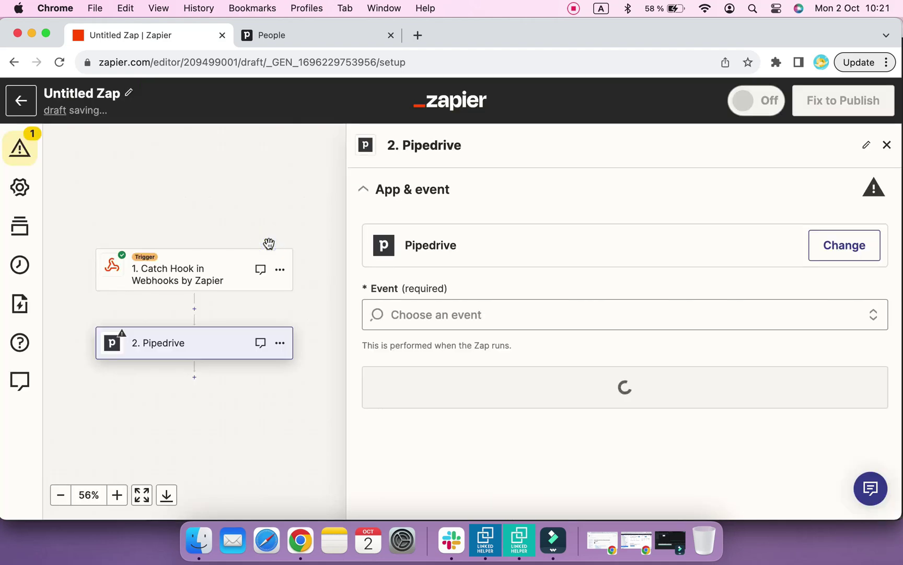
left_click(522, 314)
scroll(522, 316, "down", 6)
scroll(523, 320, "down", 5)
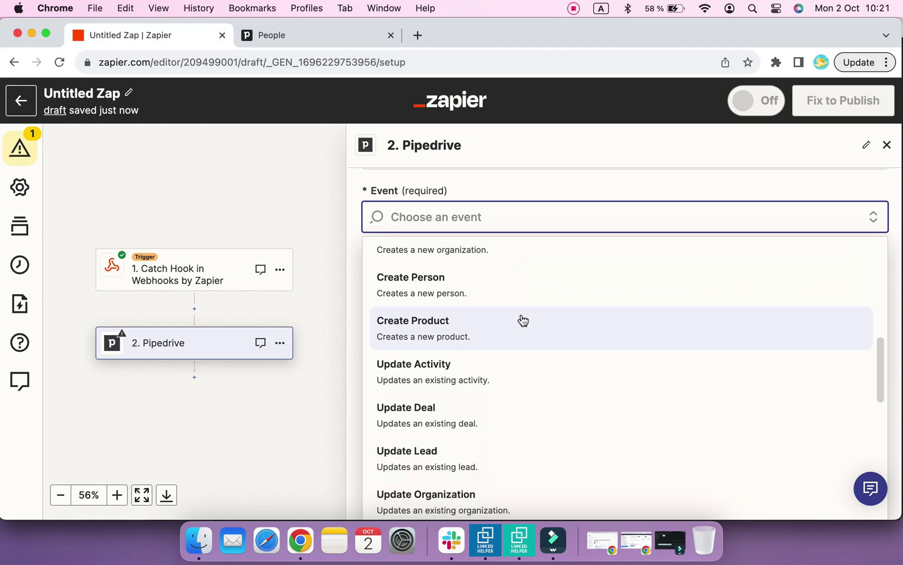
left_click(508, 294)
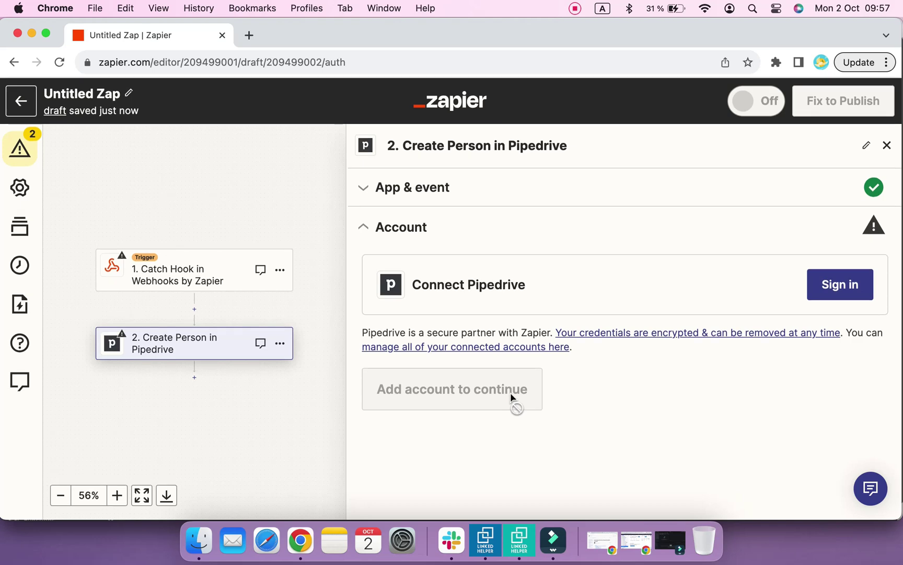
- Connect the Pipedrive account with the saved e-mail and password, authorize Zapier's access, and continue to the action fields
left_click(837, 285)
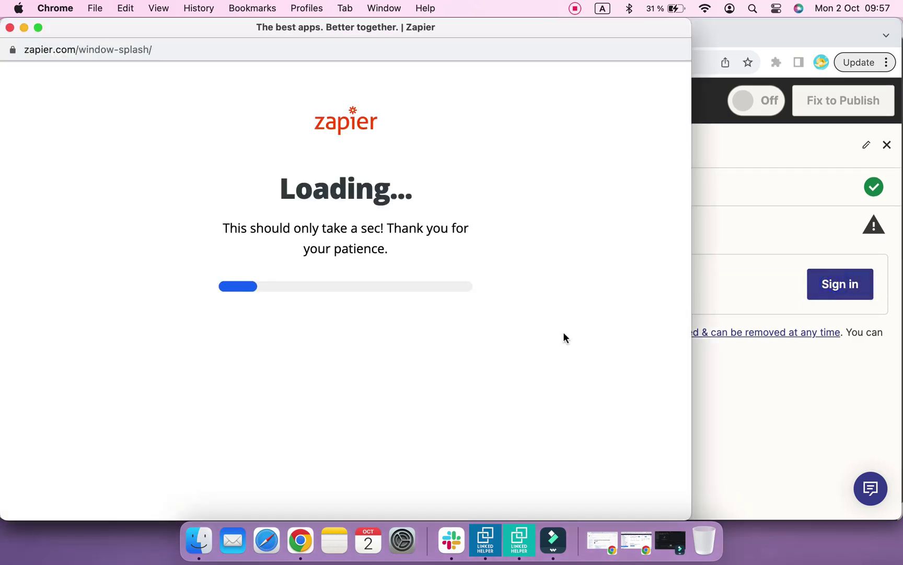
left_click(430, 268)
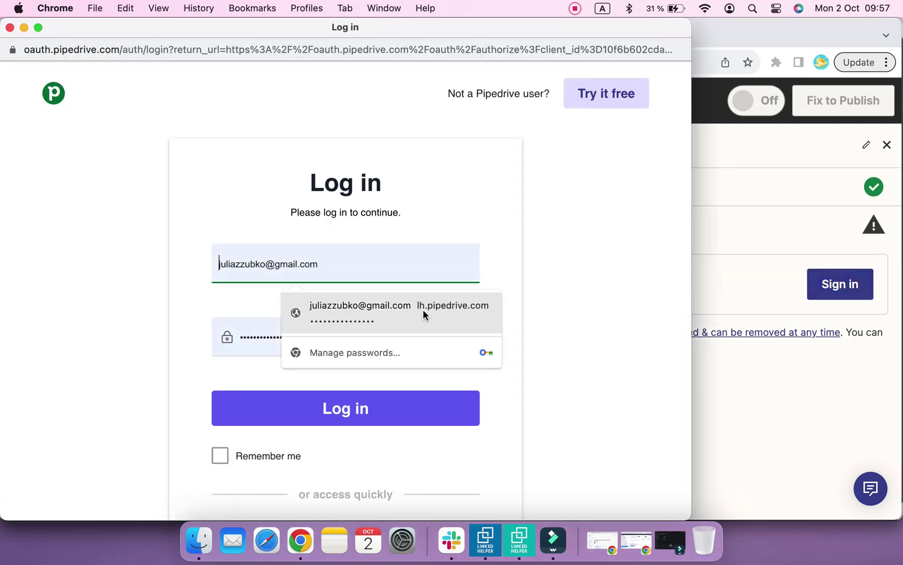
left_click(423, 312)
left_click(381, 409)
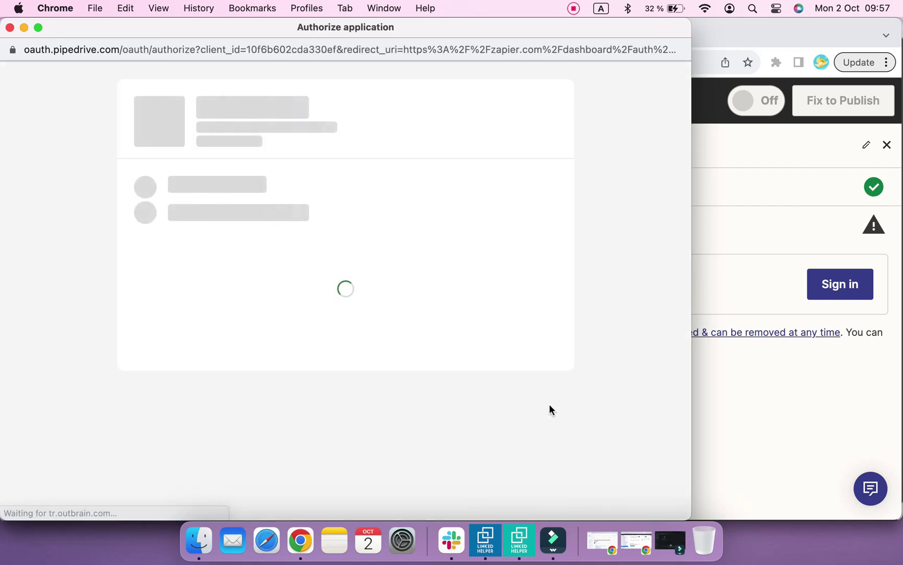
scroll(493, 361, "down", 3)
left_click(499, 481)
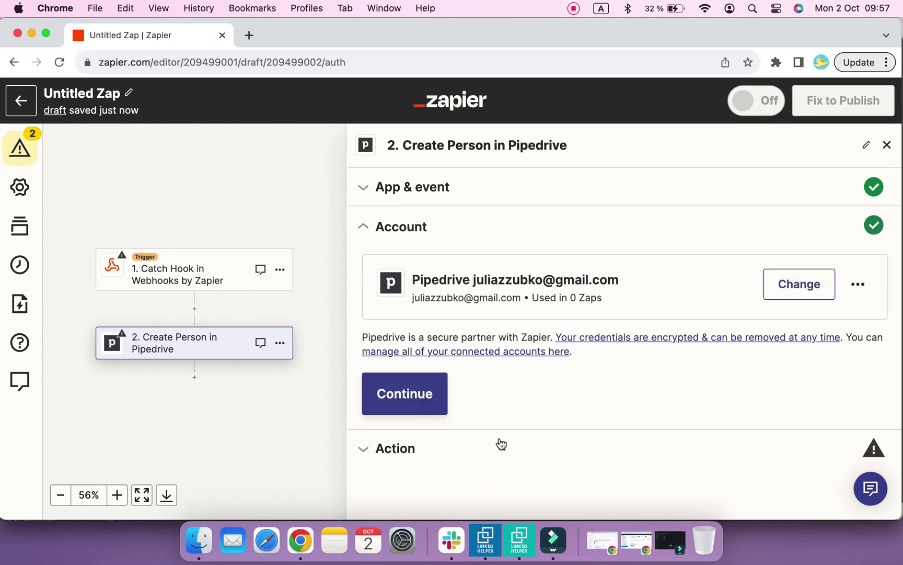
left_click(416, 402)
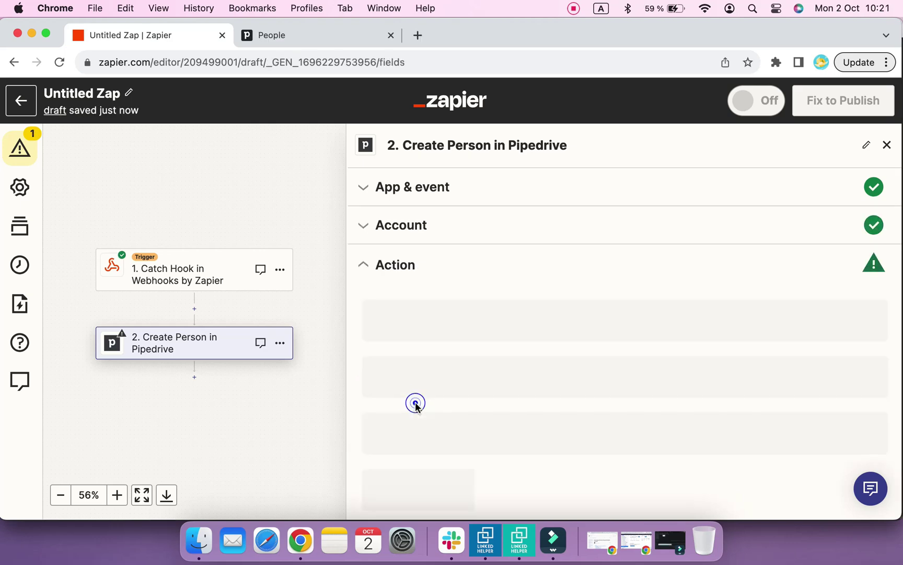
- Map the person's Name to the hook's Full Name field and select the Pipedrive account user as Owner
scroll(416, 407, "down", 3)
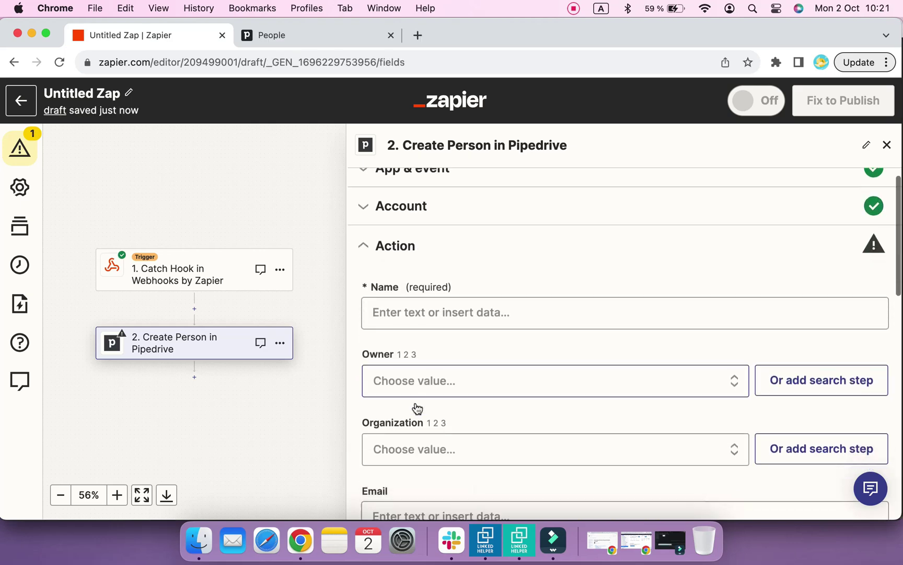
left_click(476, 264)
scroll(518, 401, "down", 5)
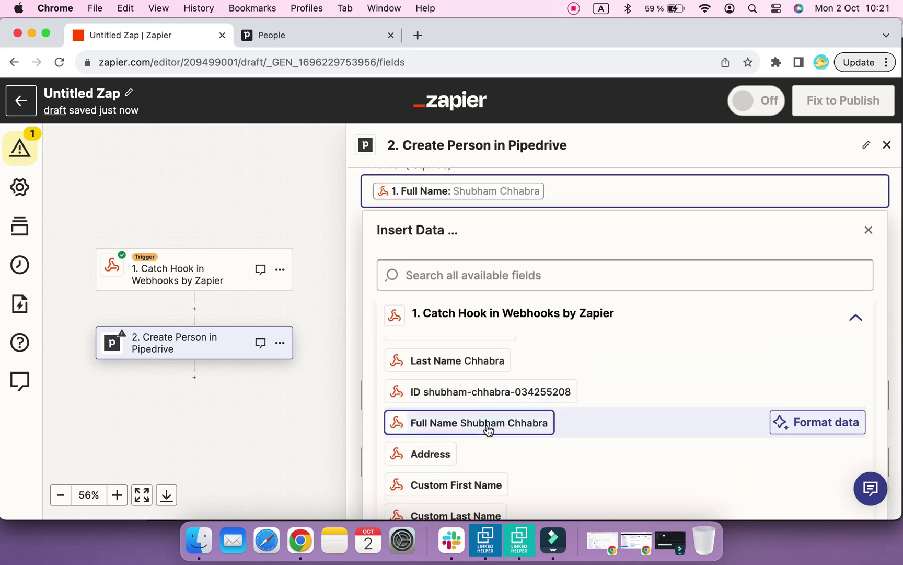
left_click(358, 234)
scroll(466, 278, "down", 2)
left_click(495, 211)
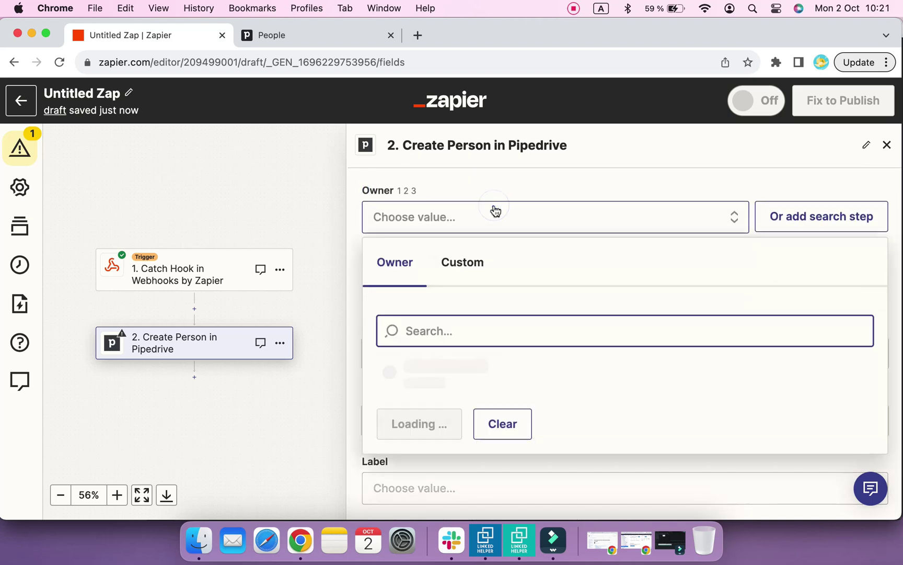
left_click(408, 366)
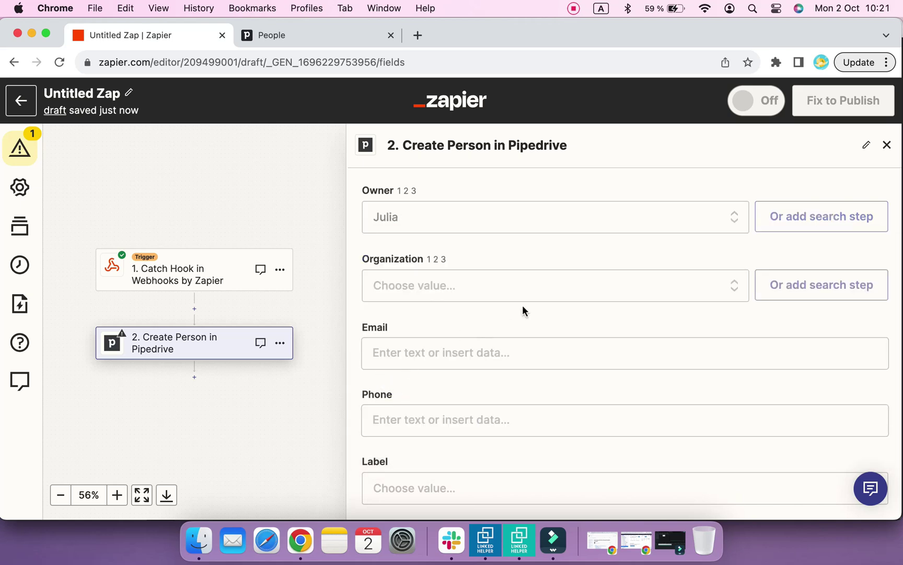
- Search the hook data for "replied" and map the Replied_sent_at field to Replied Message 1 Send At
scroll(523, 305, "down", 4)
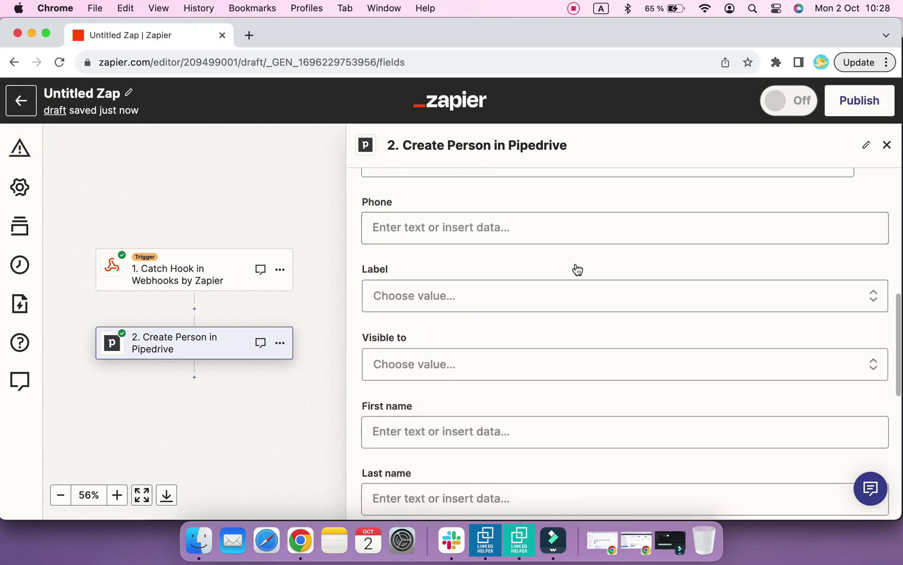
scroll(575, 267, "down", 6)
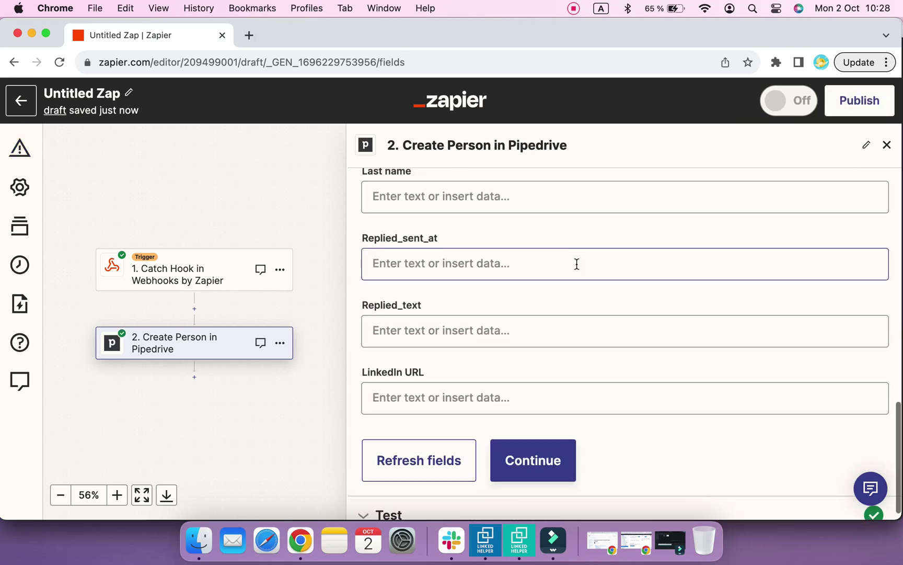
left_click(546, 242)
left_click(452, 339)
type("re")
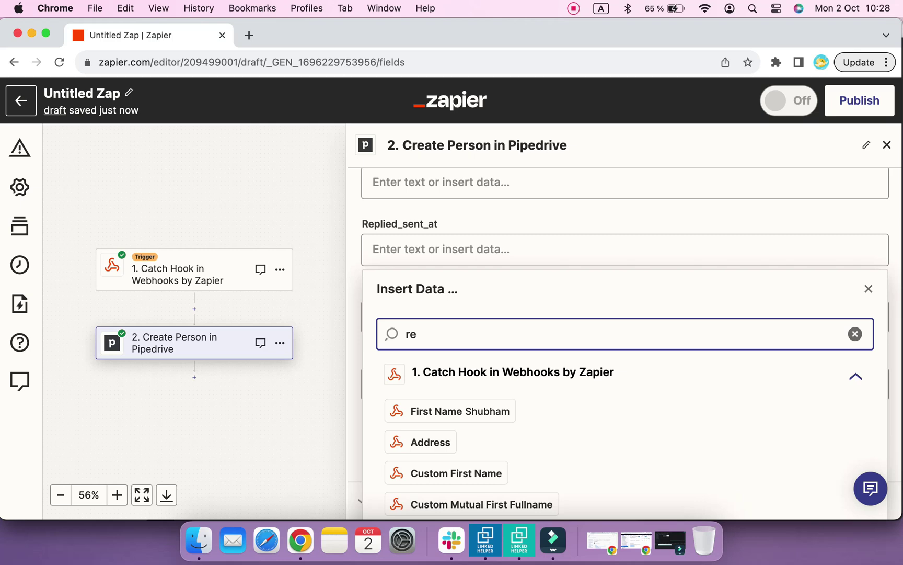
type("plied")
scroll(480, 427, "down", 2)
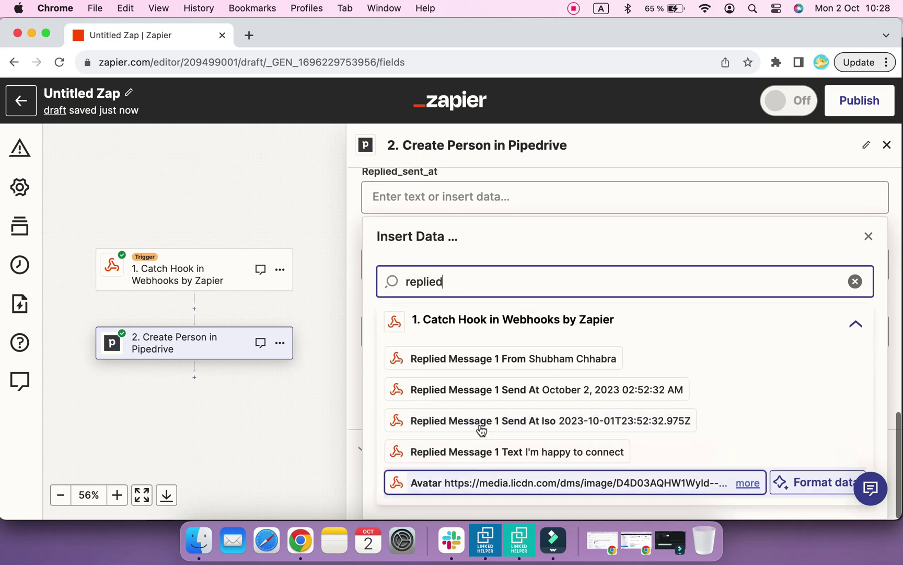
left_click(518, 397)
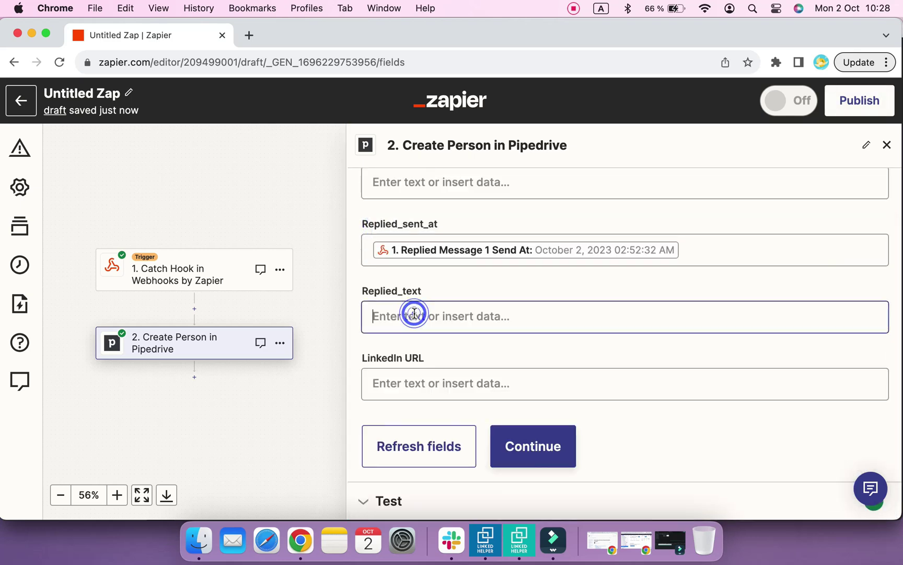
- Map the Replied_text field to Replied Message 1 Text from the hook data, searching for "replied"
left_click(414, 314)
left_click(449, 387)
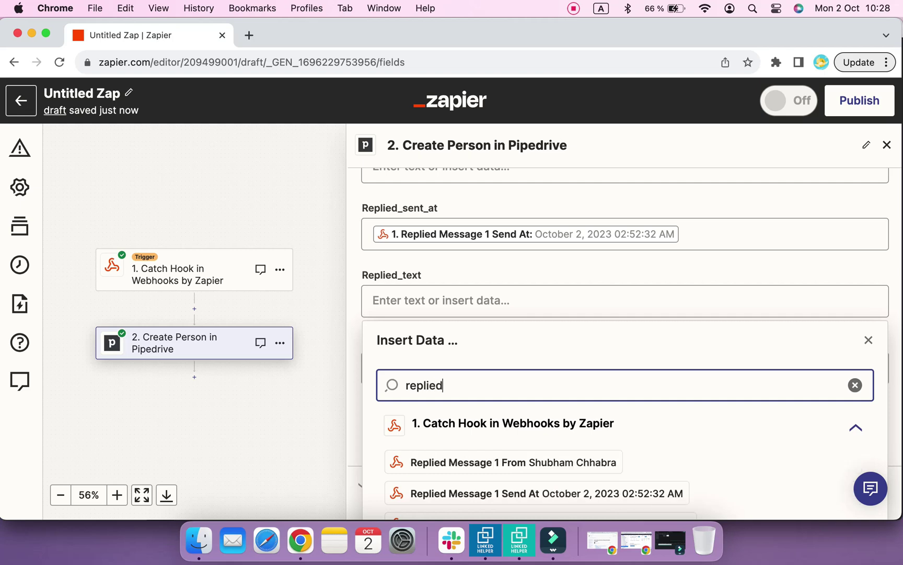
scroll(585, 480, "down", 3)
left_click(591, 453)
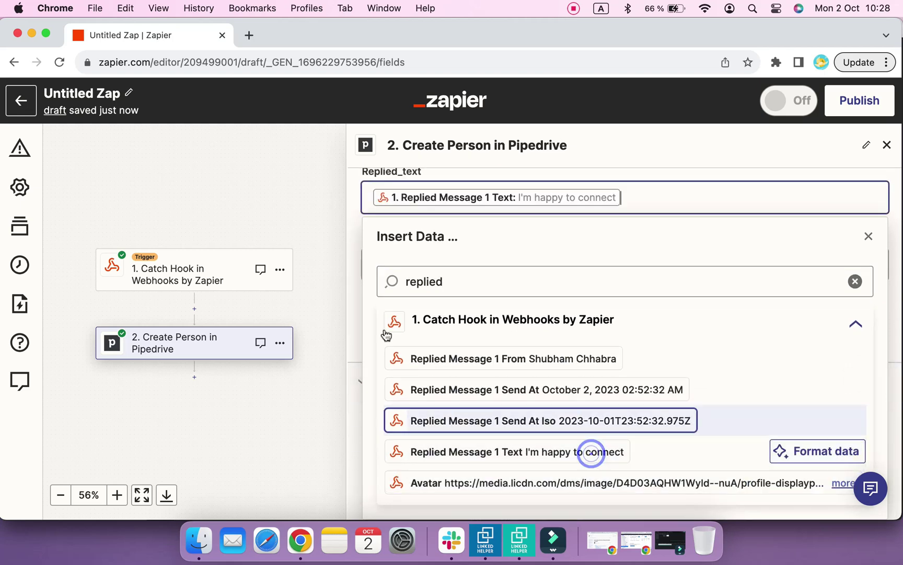
left_click(358, 240)
- Search the hook data for "url" and map the LinkedIn URL field to Profile Url
left_click(457, 388)
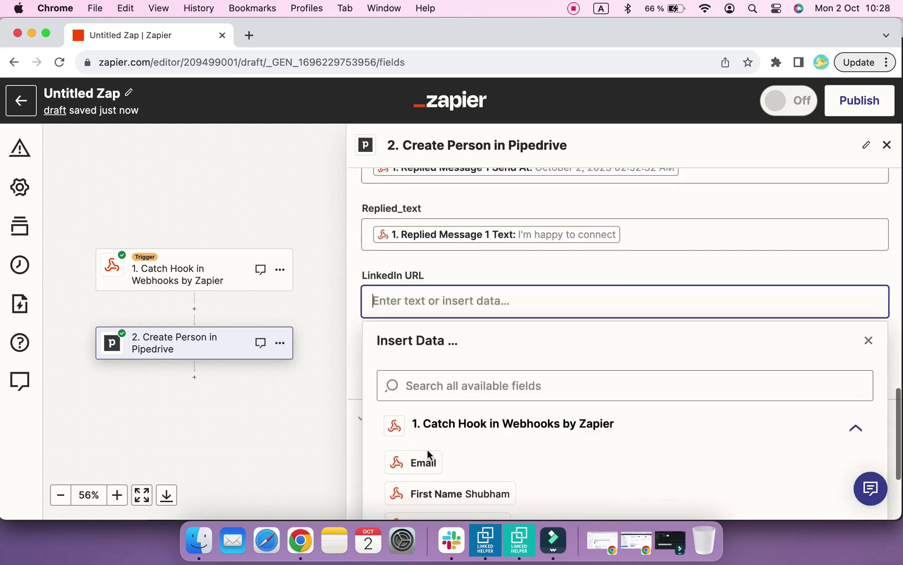
type("url")
scroll(626, 417, "down", 3)
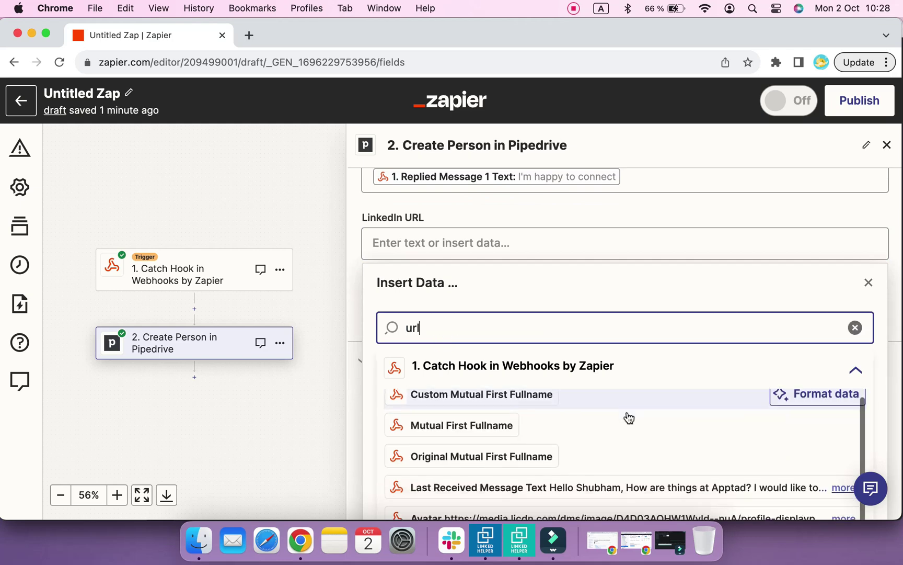
scroll(588, 469, "down", 3)
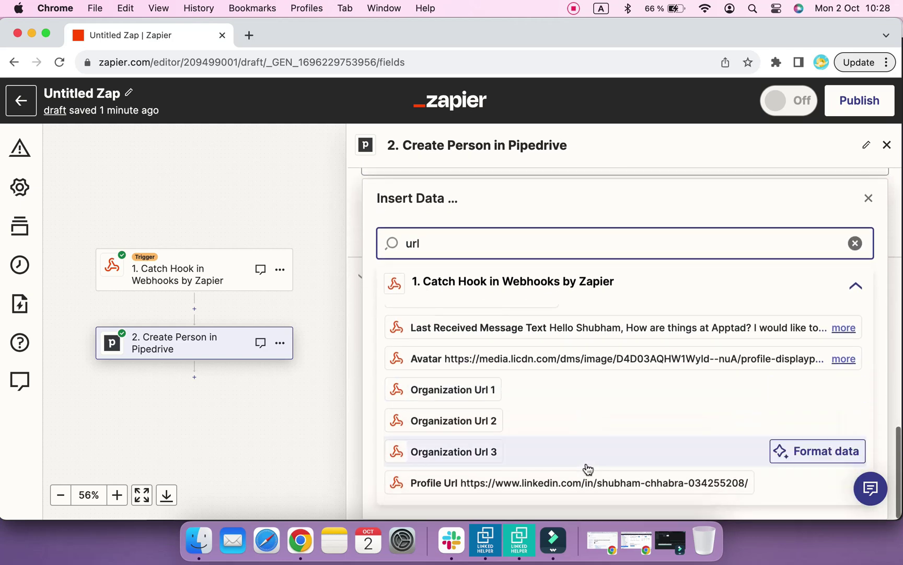
left_click(560, 482)
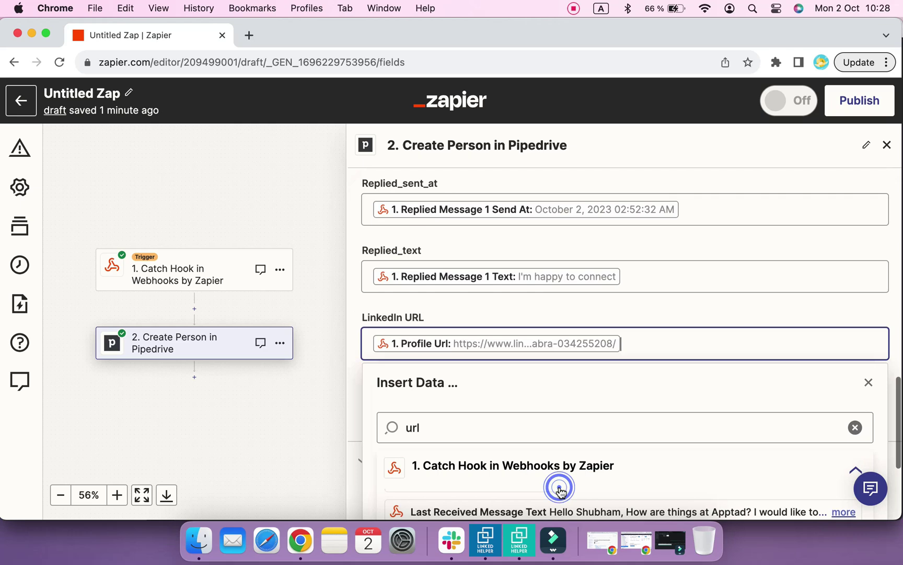
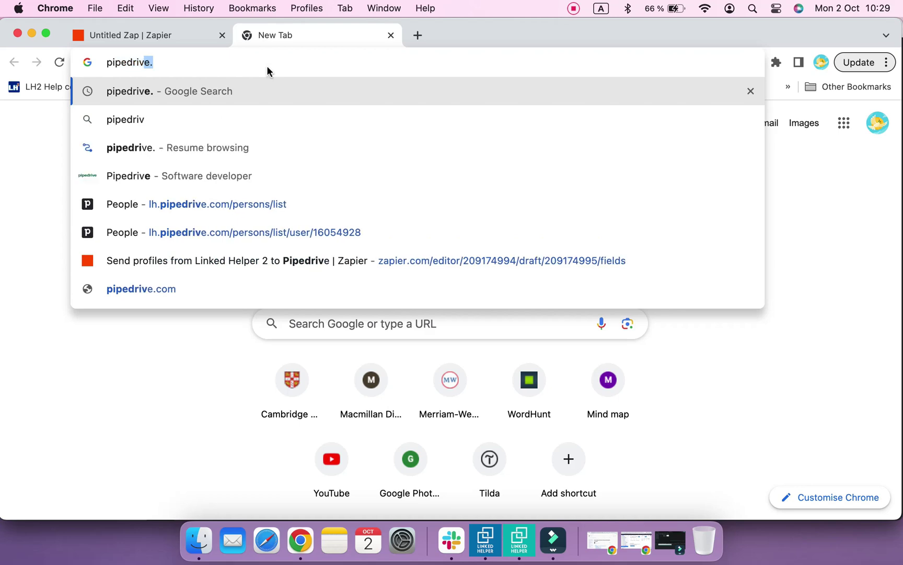
- Search Google for Pipedrive, open its website and log in to the account
key("Return")
left_click(216, 275)
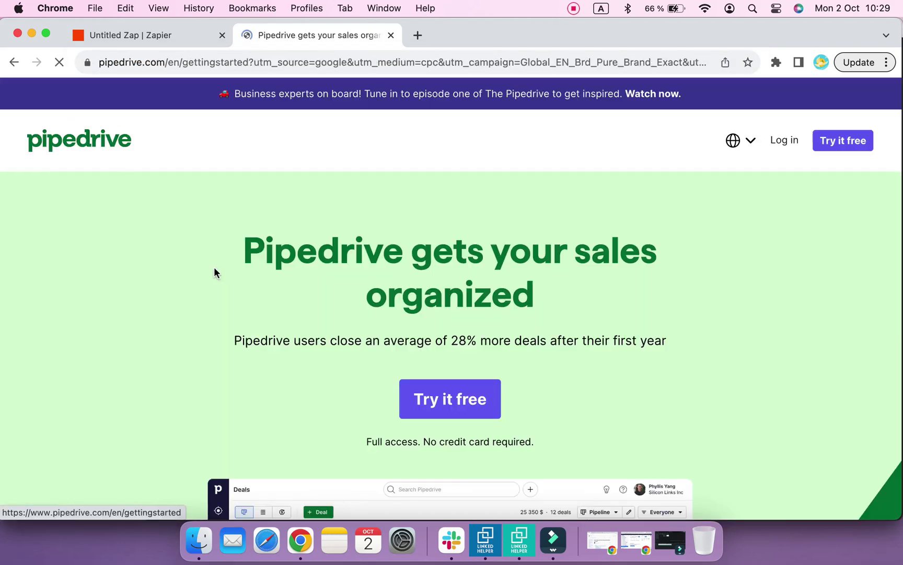
left_click(783, 140)
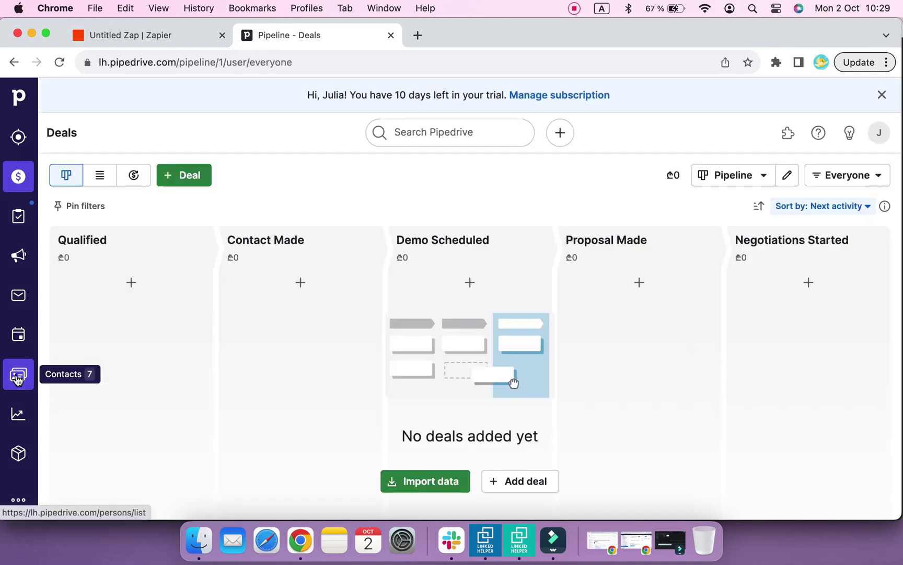
- Open the person created by Zapier in the Pipedrive contacts and examine the name, reply and LinkedIn URL details
left_click(18, 376)
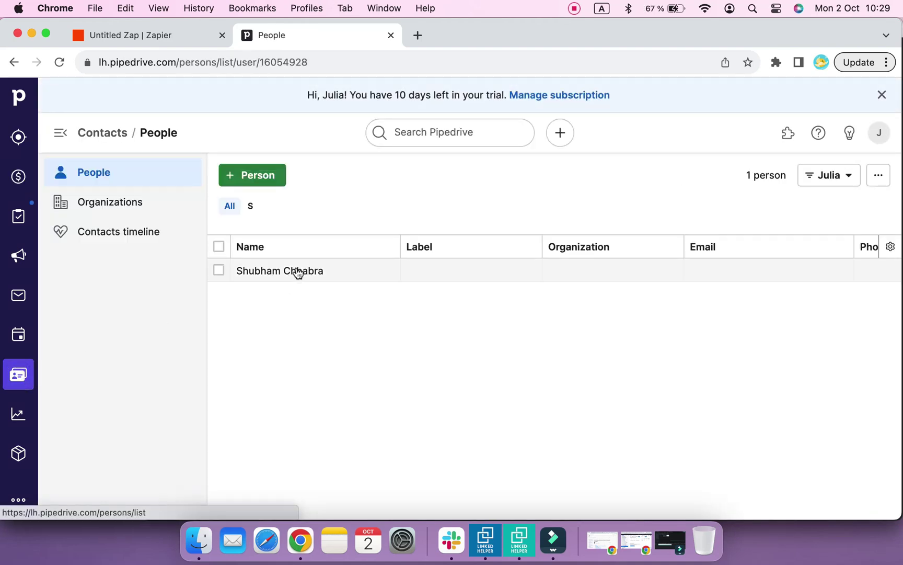
left_click(298, 271)
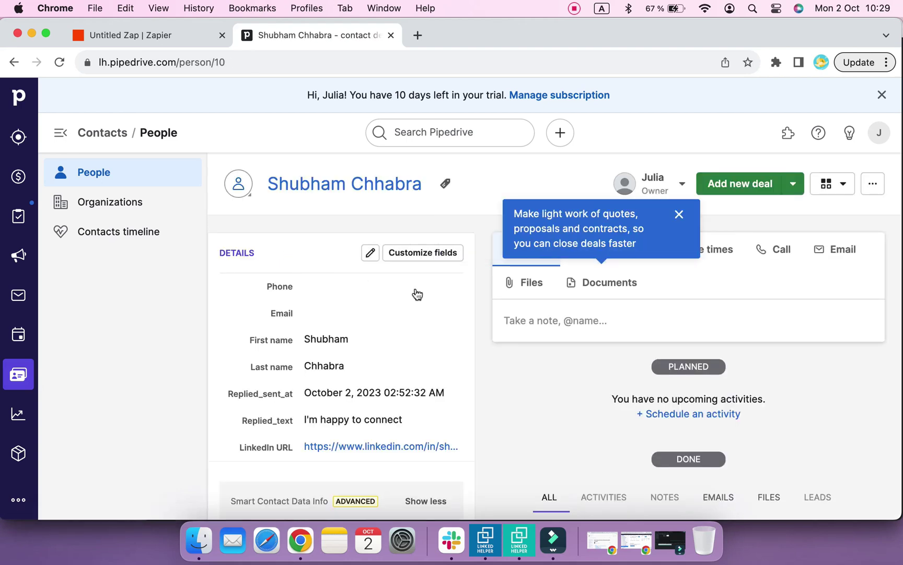
scroll(488, 425, "down", 3)
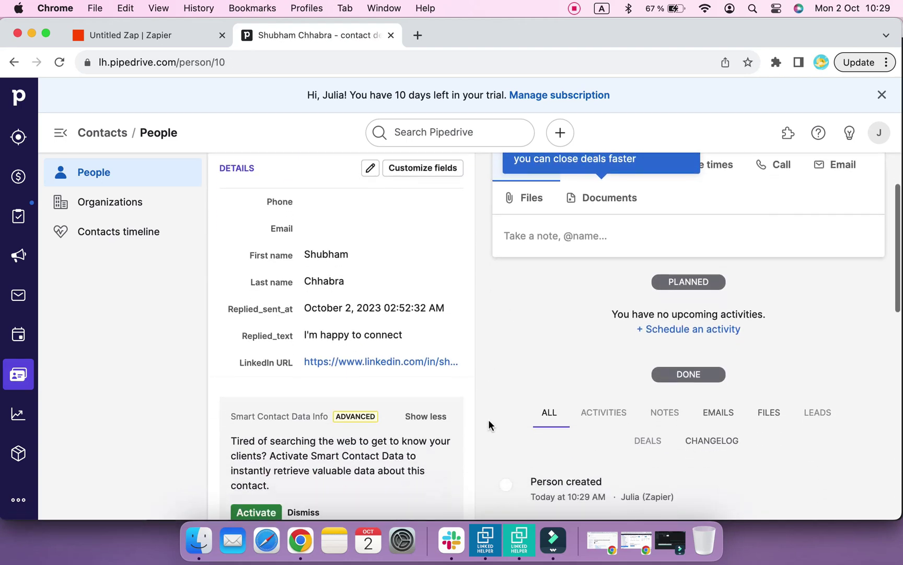
scroll(489, 424, "down", 1)
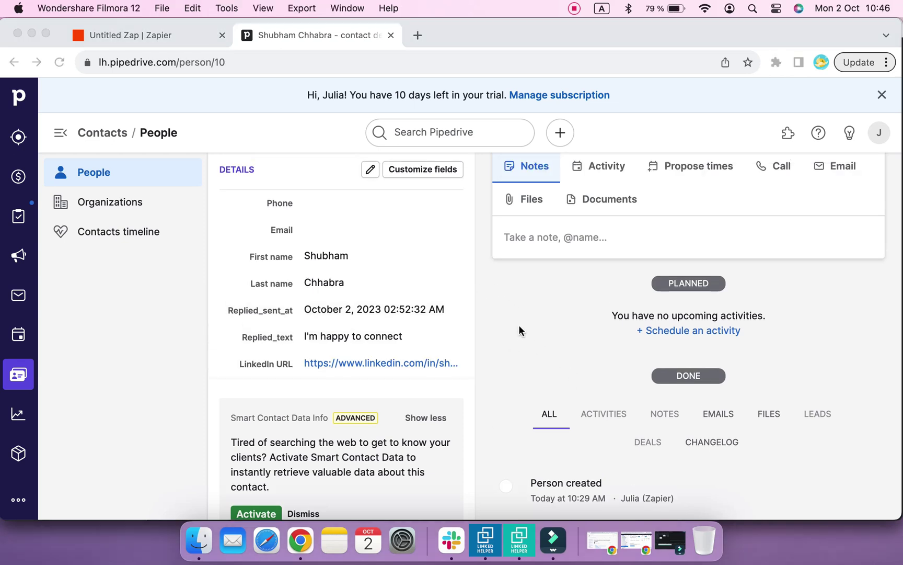
- Add a custom person field named "Last received from you" with the Text type, save it and finish customizing the fields
left_click(519, 327)
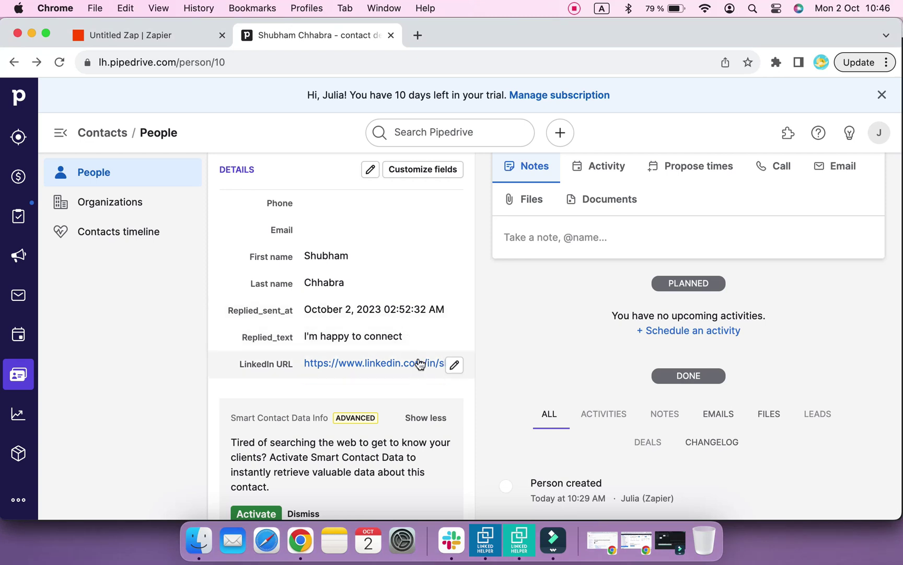
left_click(441, 175)
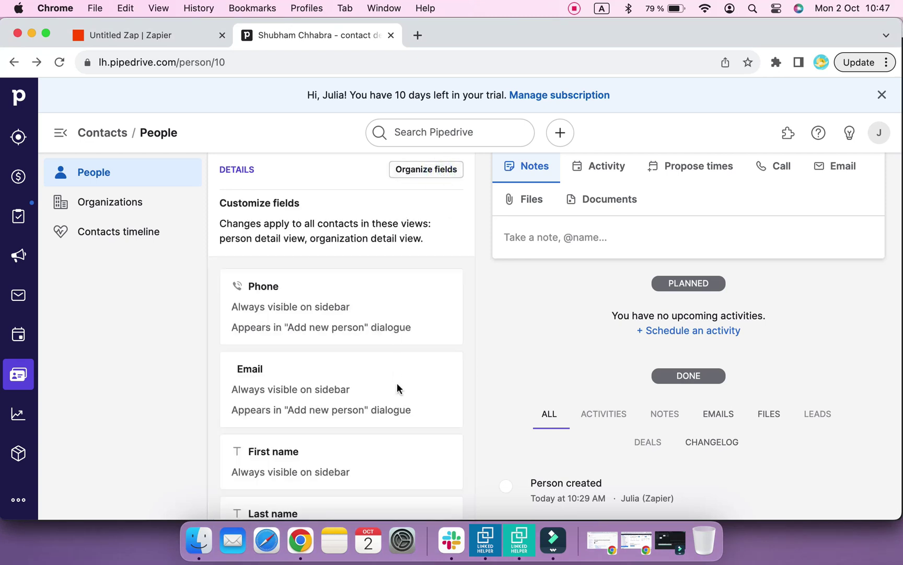
scroll(396, 383, "down", 5)
scroll(397, 383, "down", 5)
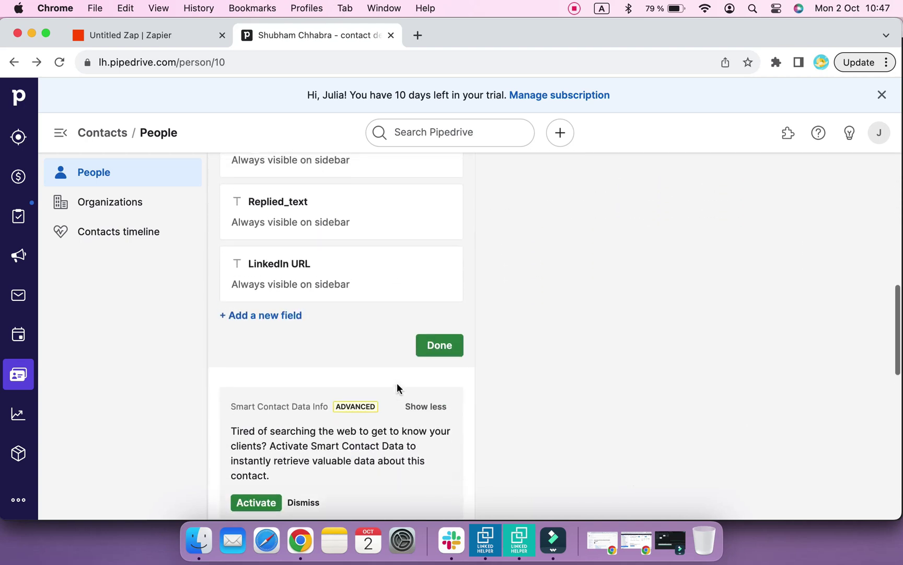
left_click(293, 315)
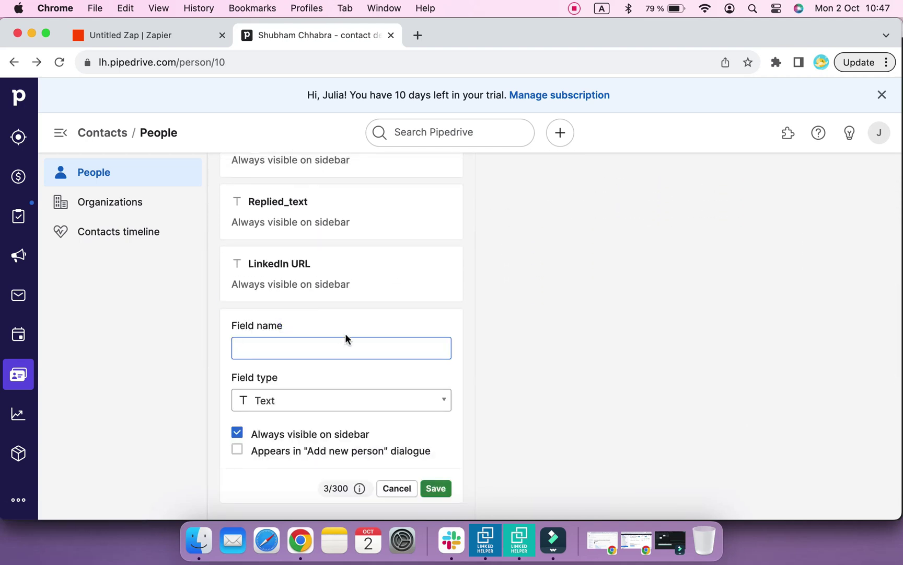
left_click(347, 308)
type("Last received from y")
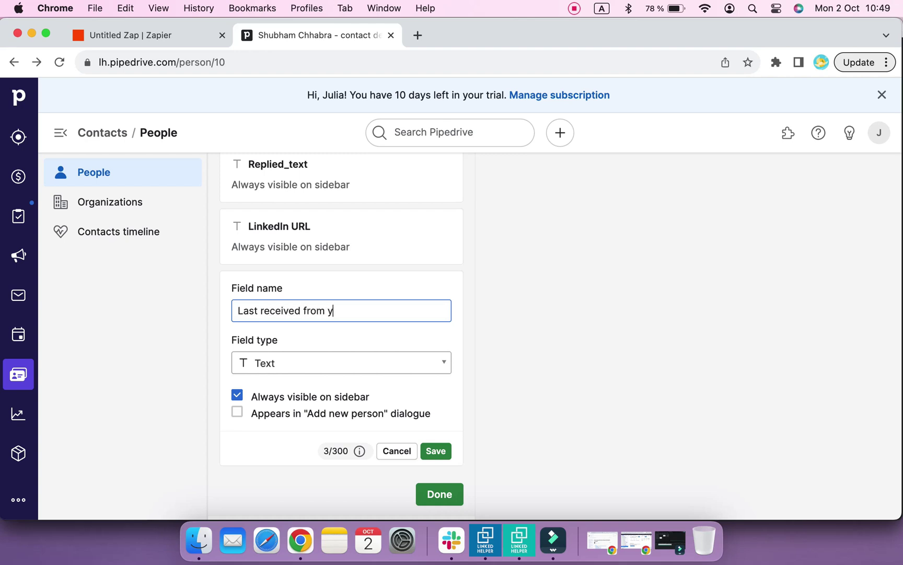
left_click(383, 362)
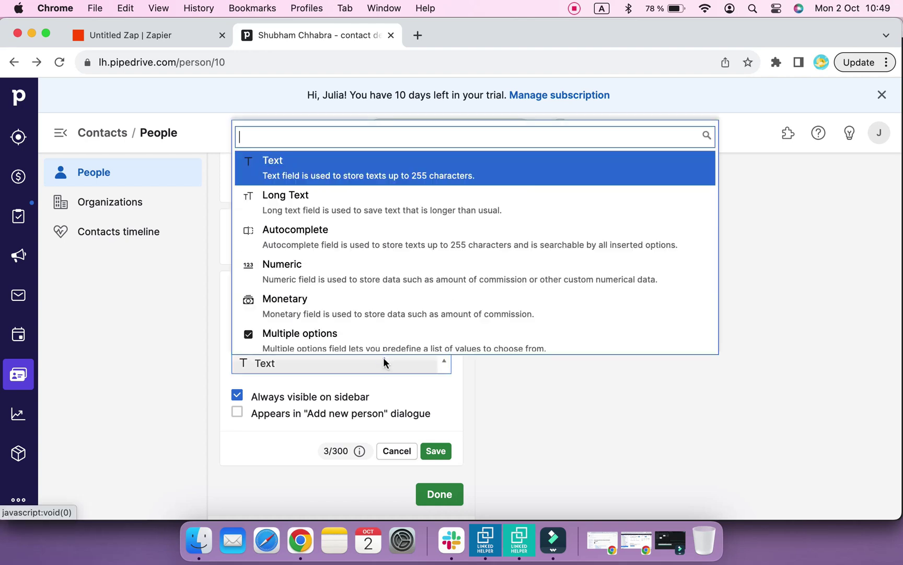
left_click(386, 167)
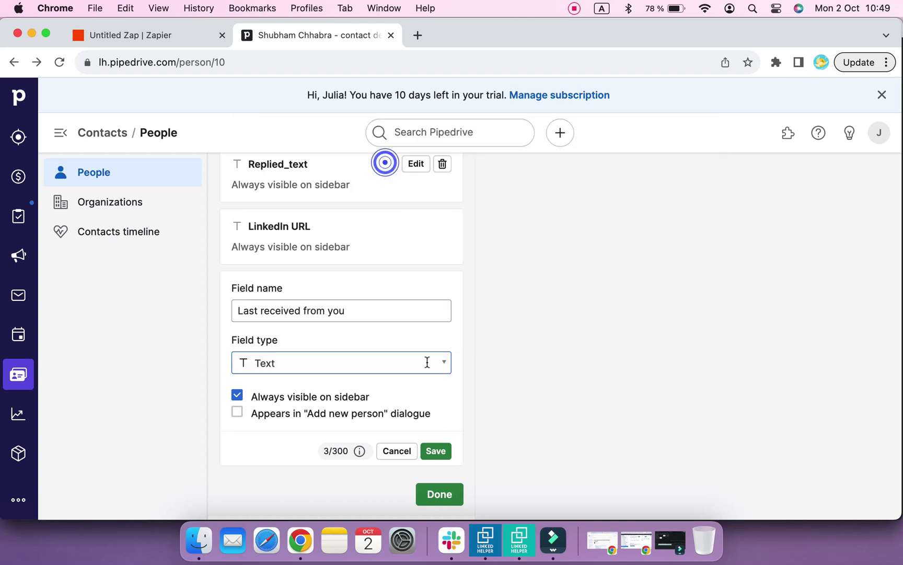
left_click(442, 453)
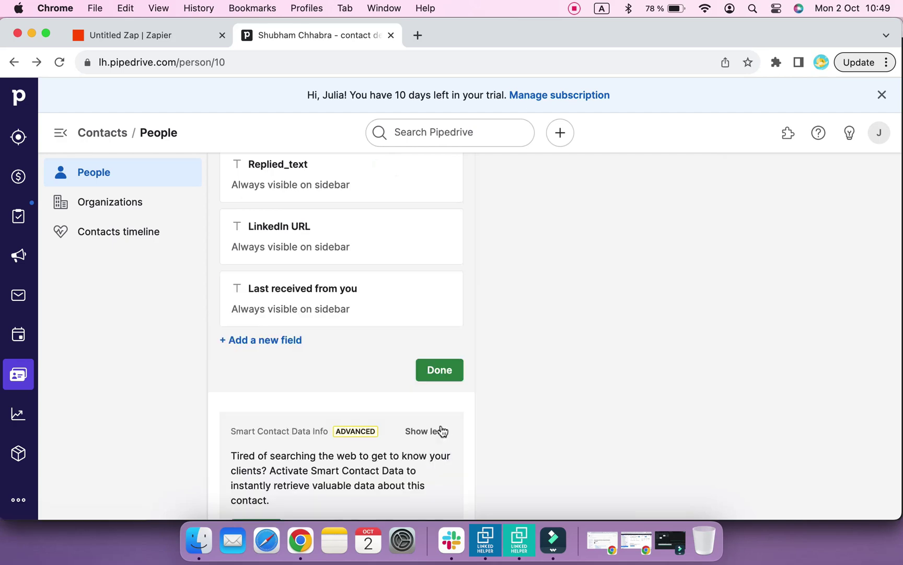
scroll(439, 388, "up", 2)
left_click(437, 405)
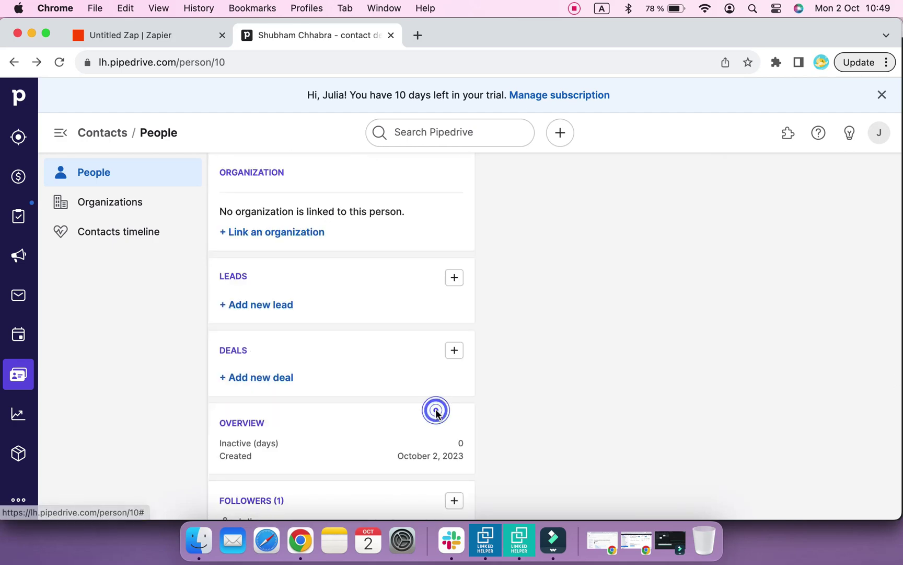
scroll(347, 349, "up", 2)
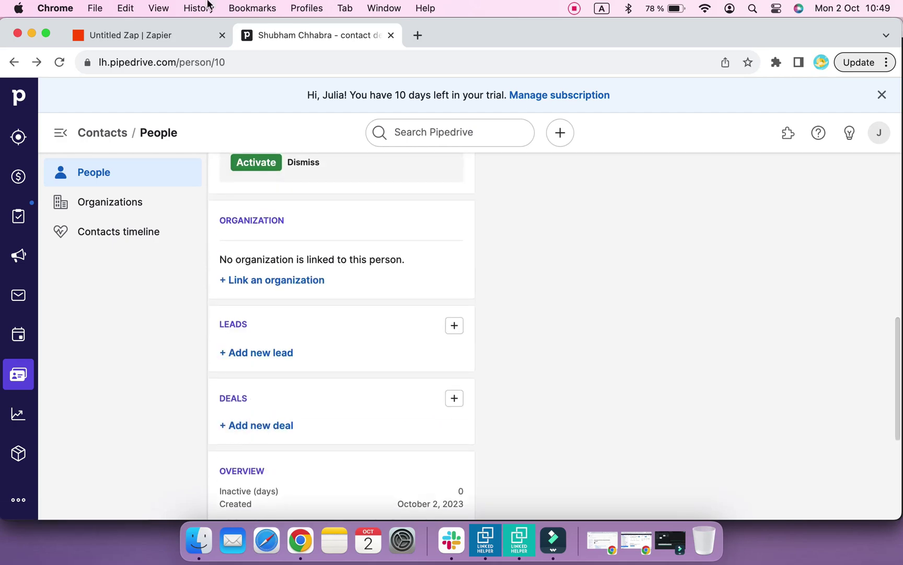
- Return to Zapier and refresh the fields in the action settings of the Create Person in Pipedrive step
left_click(130, 35)
scroll(396, 319, "up", 5)
scroll(395, 317, "up", 2)
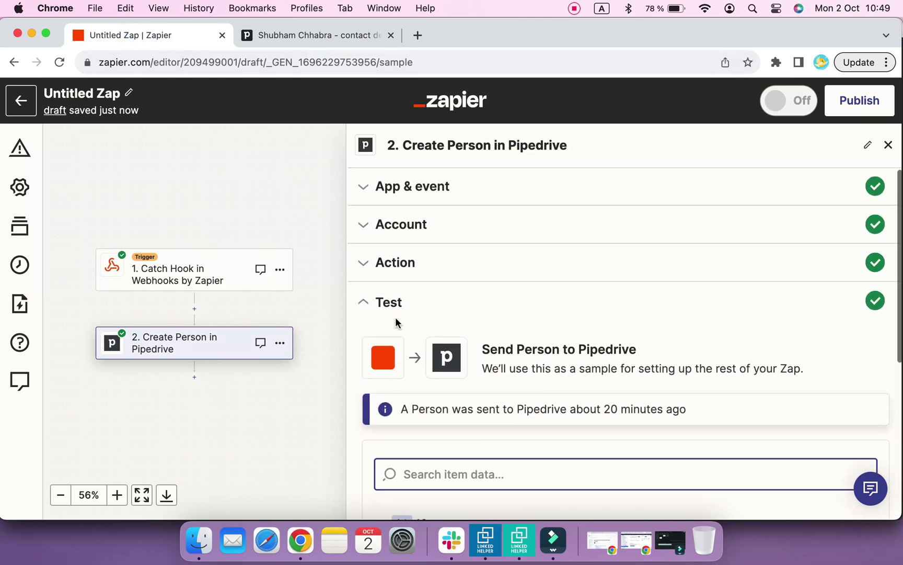
left_click(396, 264)
scroll(417, 355, "down", 15)
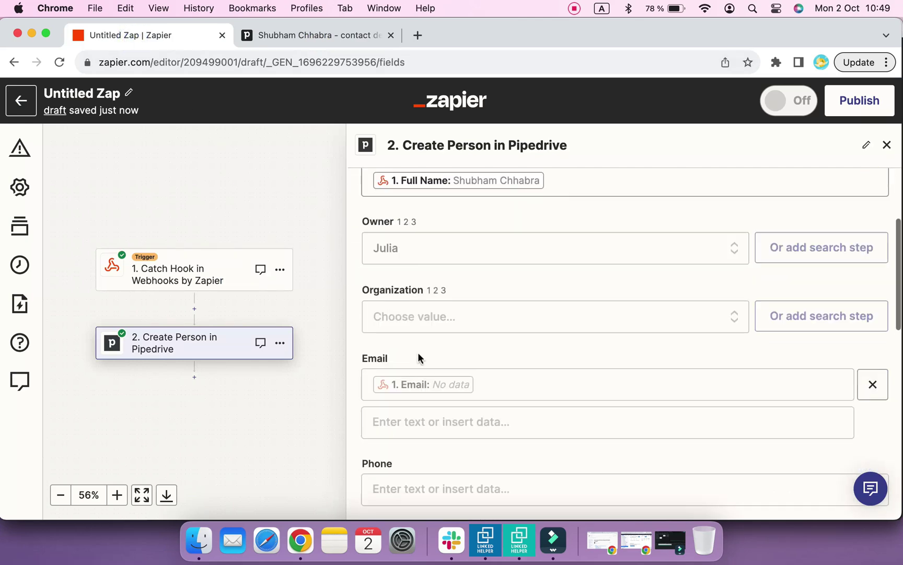
left_click(404, 458)
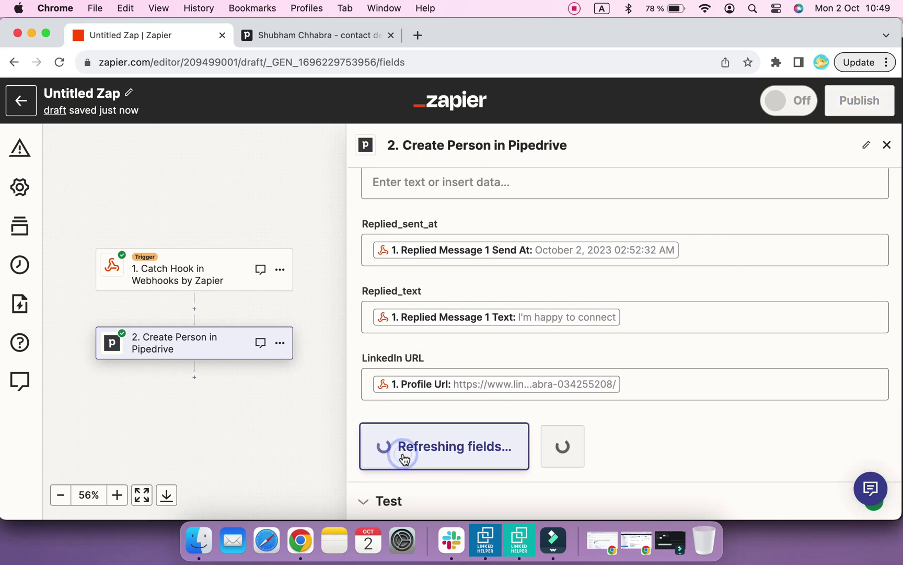
scroll(527, 435, "down", 3)
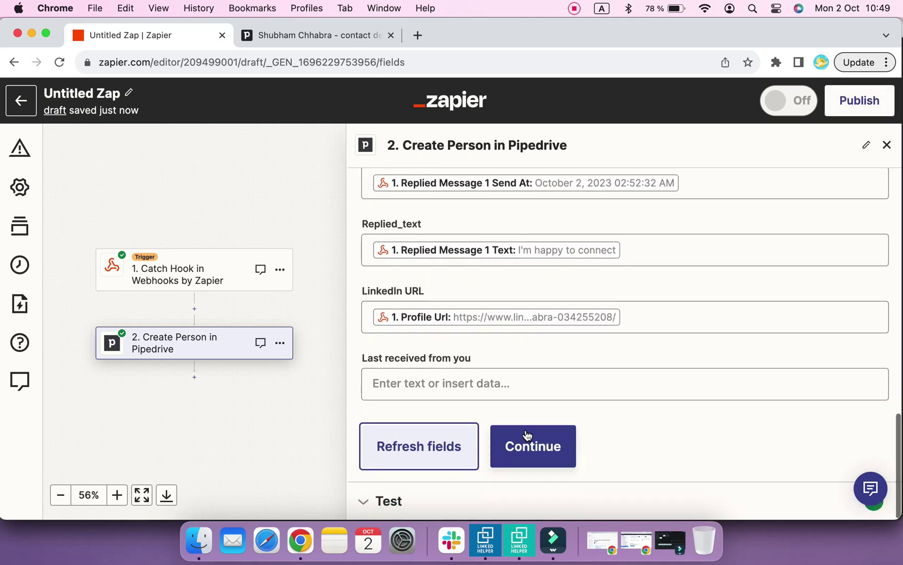
- Search the hook data for "last received" and map the Last received from you field to Last Received Message Text
left_click(490, 387)
left_click(442, 467)
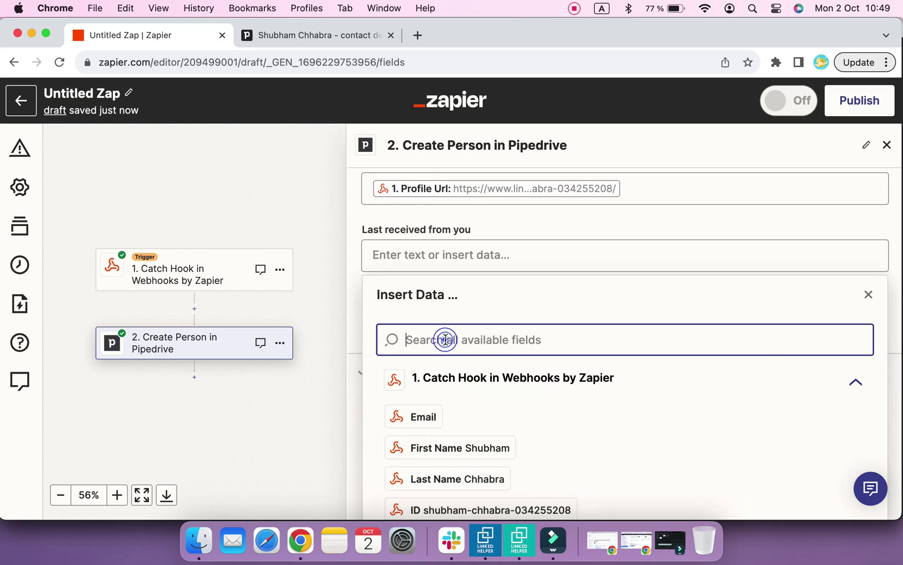
type("last received")
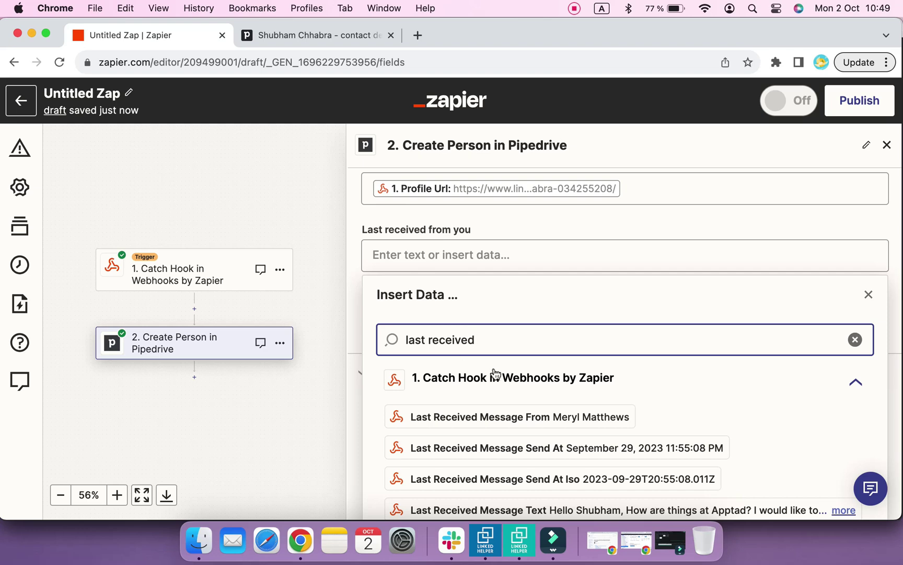
scroll(523, 379, "down", 1)
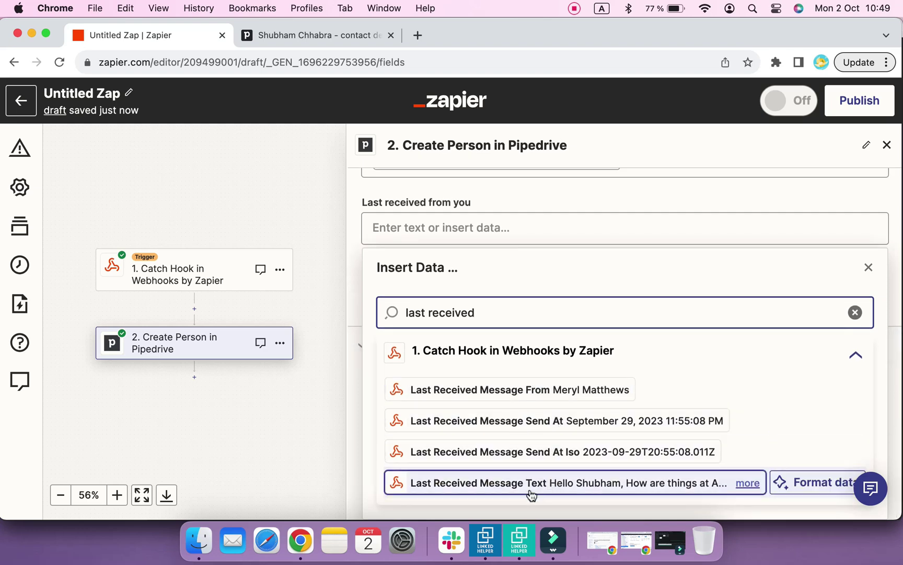
left_click(556, 491)
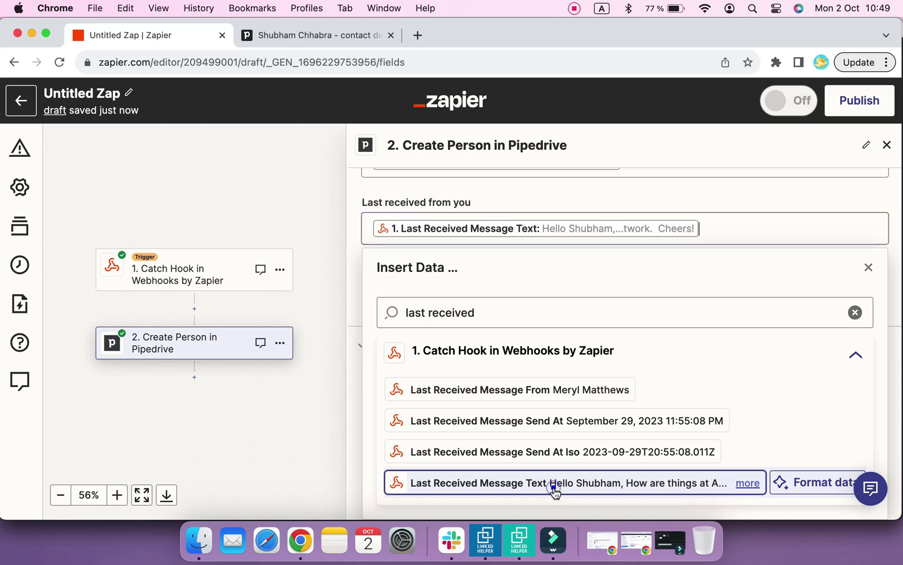
left_click(359, 261)
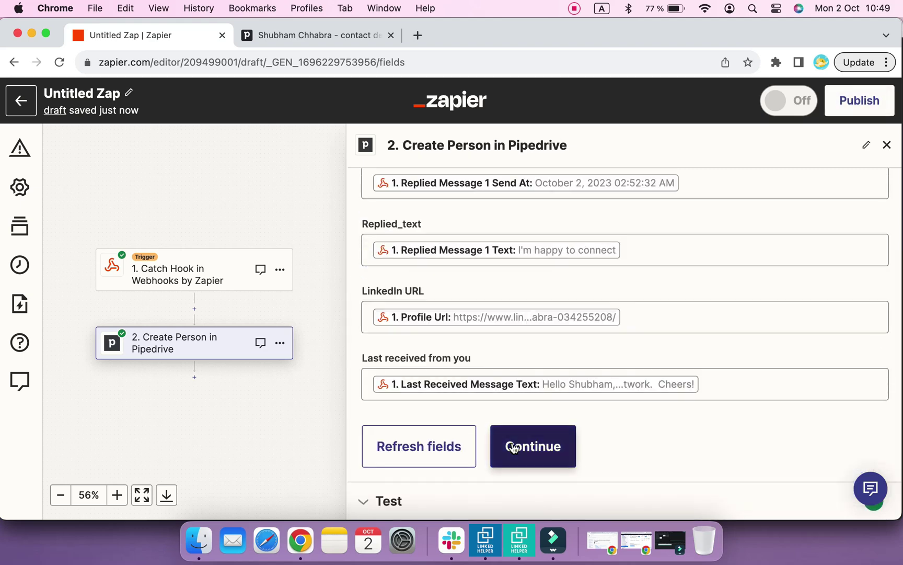
- Continue to the test, retest the Create Person step and check the custom field values in the returned data
left_click(516, 463)
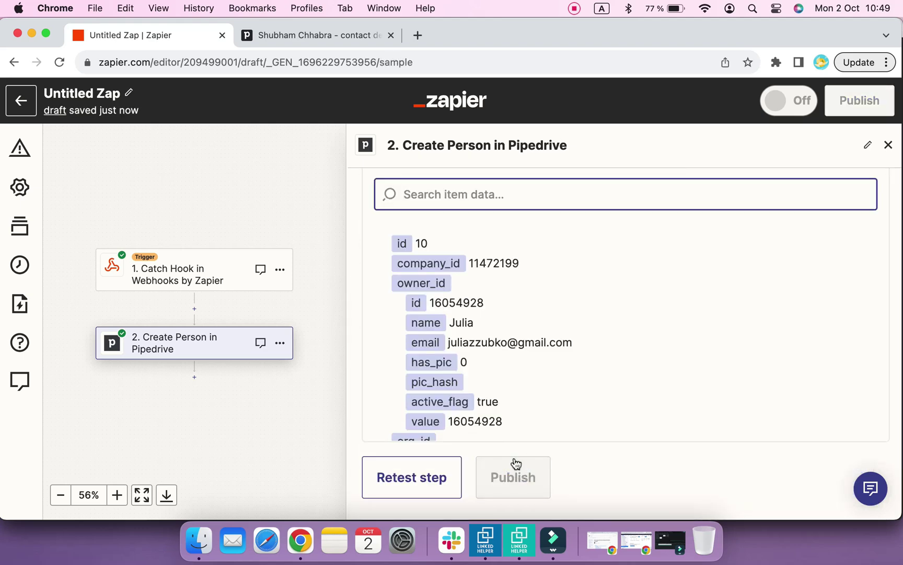
left_click(420, 487)
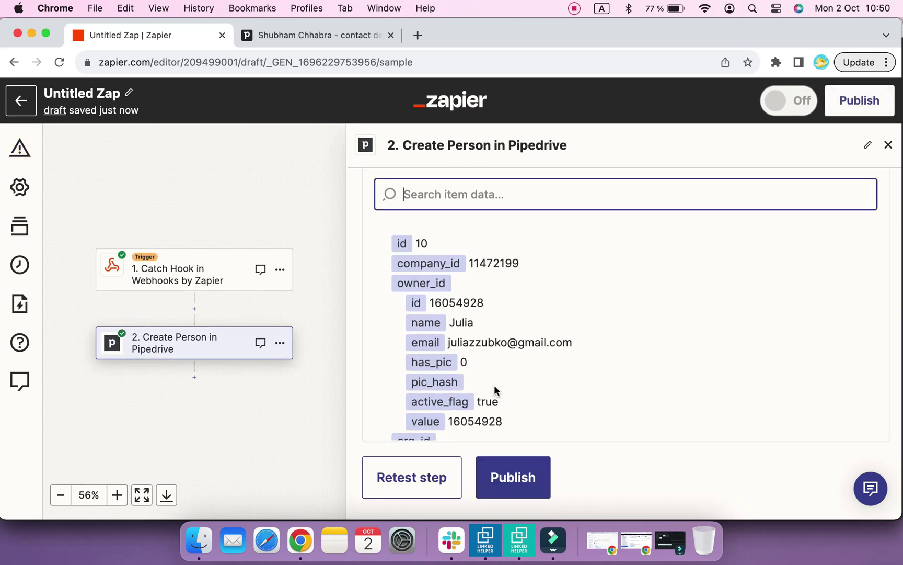
scroll(513, 391, "down", 15)
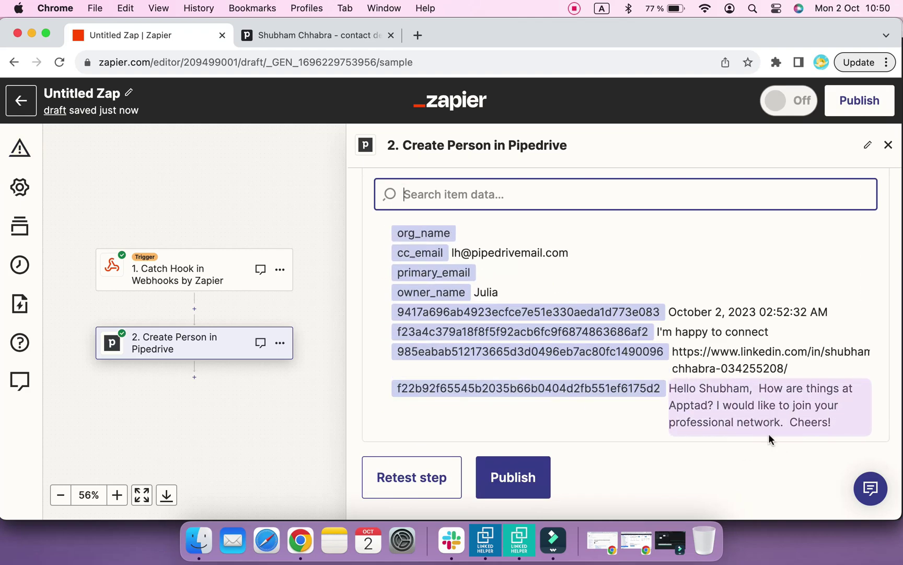
- Switch to Pipedrive, open the newly created person in the contacts and examine the reply, LinkedIn URL and Last received from you details
left_click(330, 26)
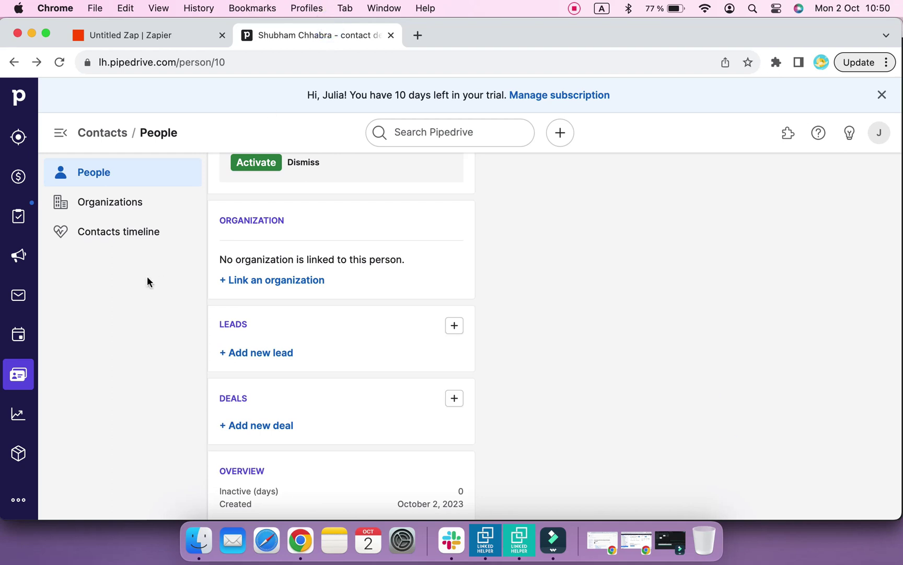
left_click(60, 132)
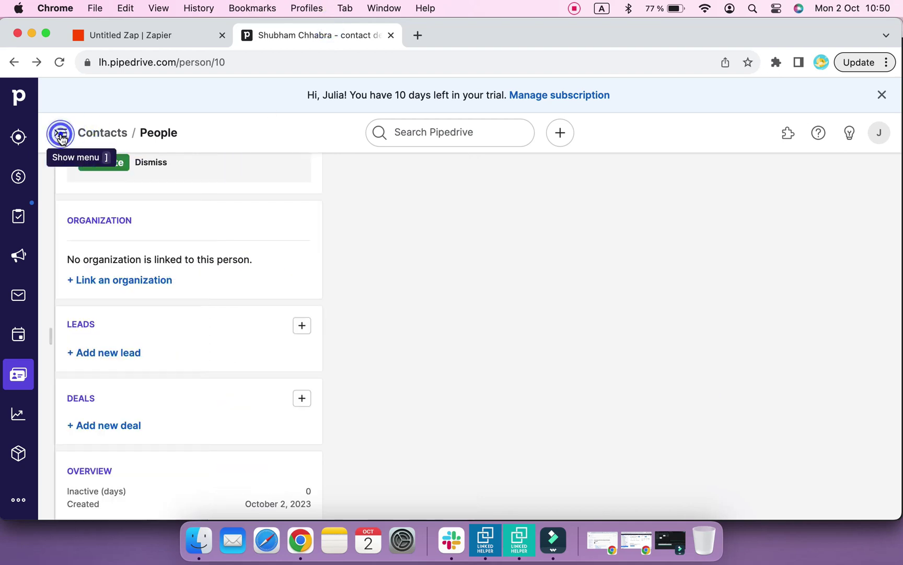
left_click(17, 373)
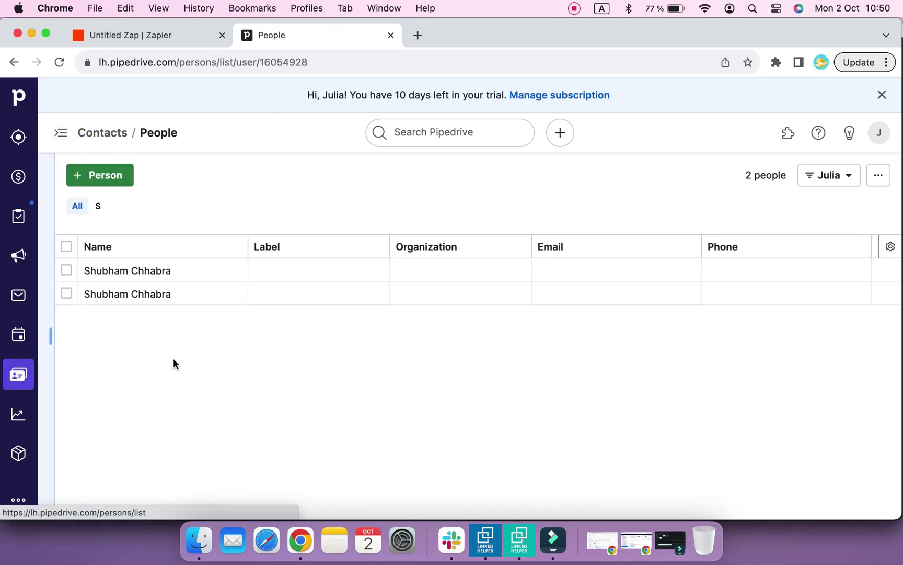
left_click(155, 298)
scroll(252, 309, "down", 5)
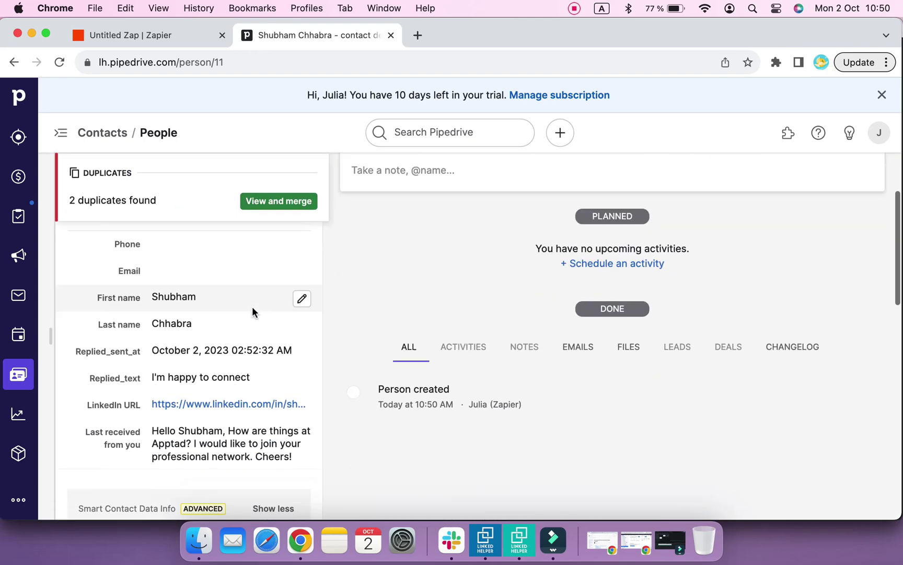
scroll(252, 307, "up", 2)
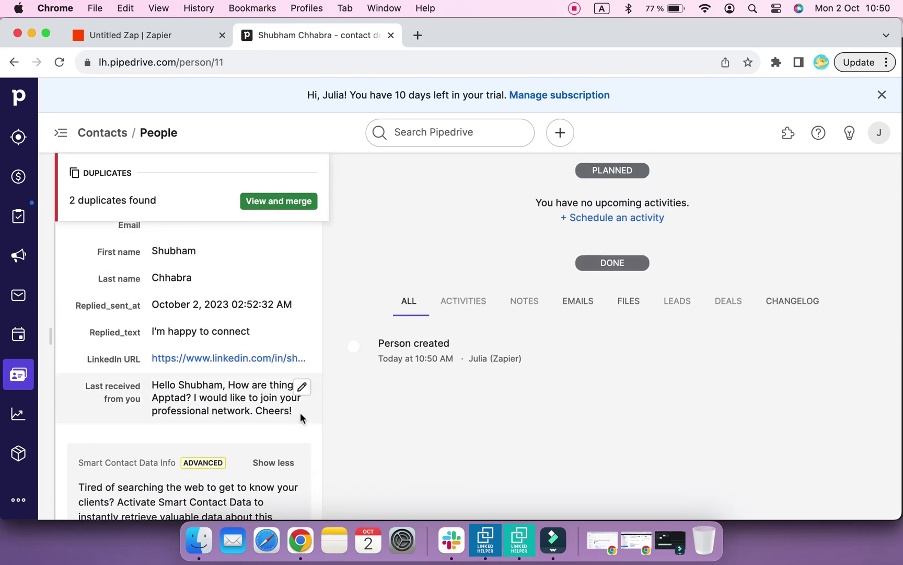
mouse_move(303, 338)
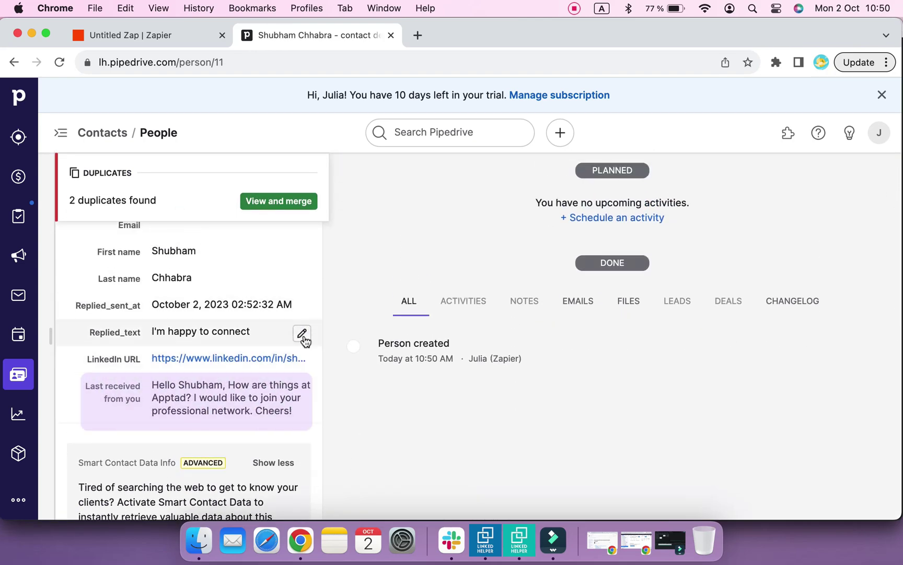
scroll(343, 393, "up", 1)
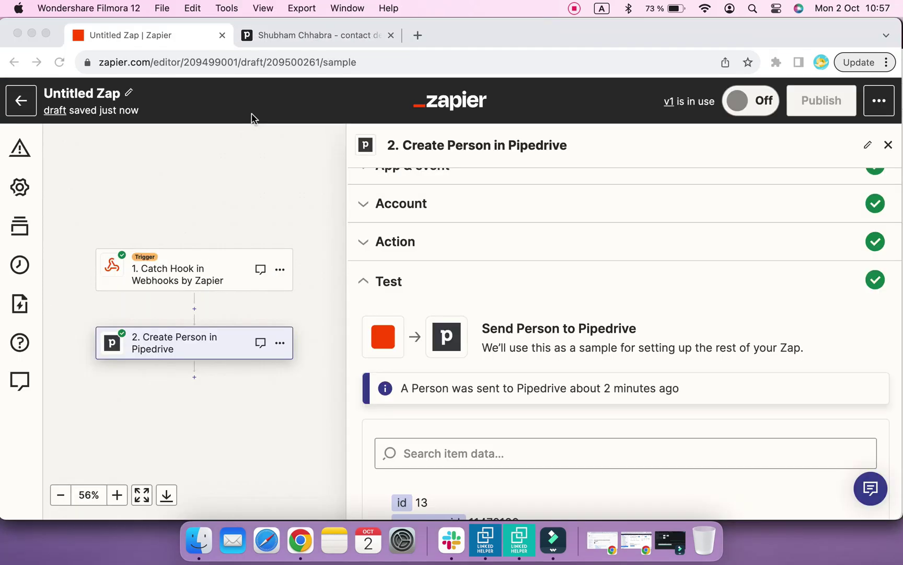
- In Zapier, rename the Zap as "LH2 - Pipedrive"
left_click(128, 93)
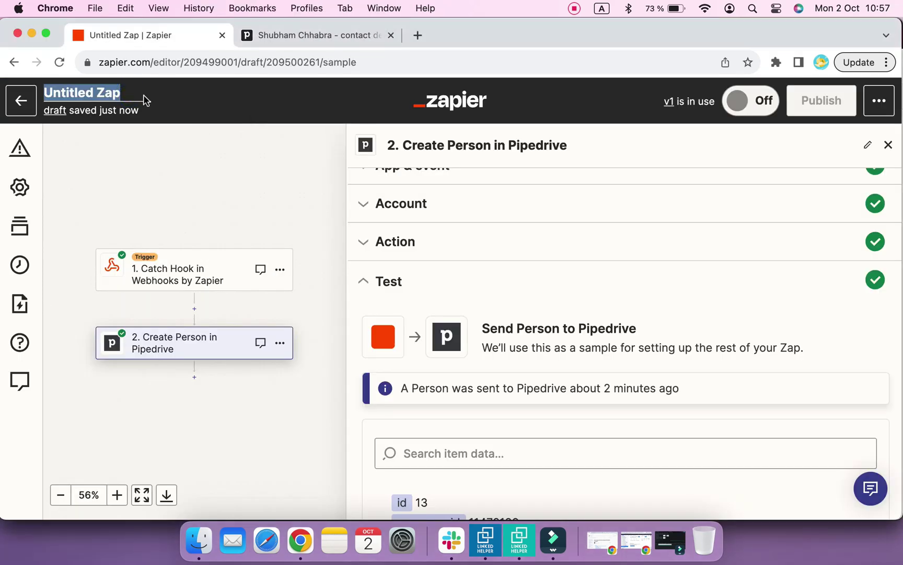
type("LH2 - Pipedrive")
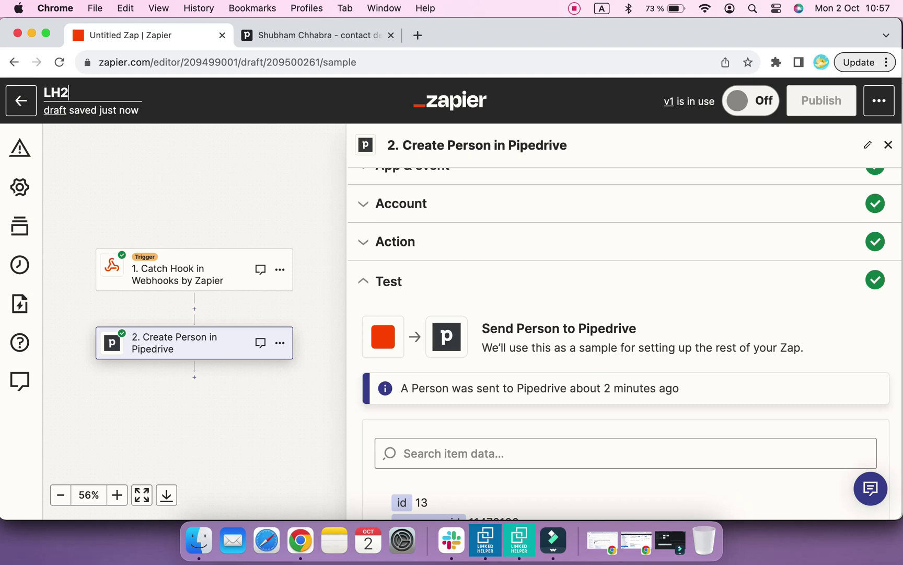
left_click(168, 151)
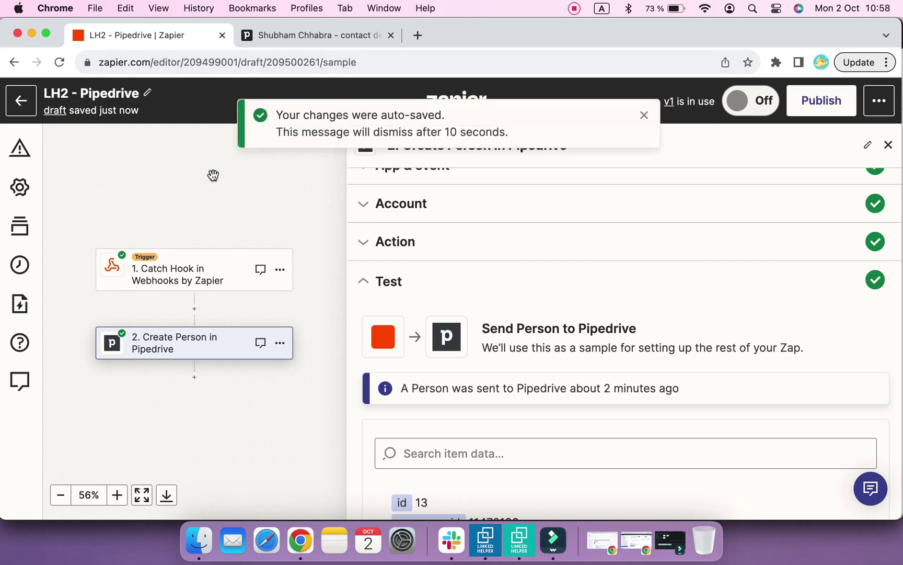
- Review the Create Person test data and publish the Zap as a new version, using the Zap's name as the version name
scroll(504, 297, "down", 10)
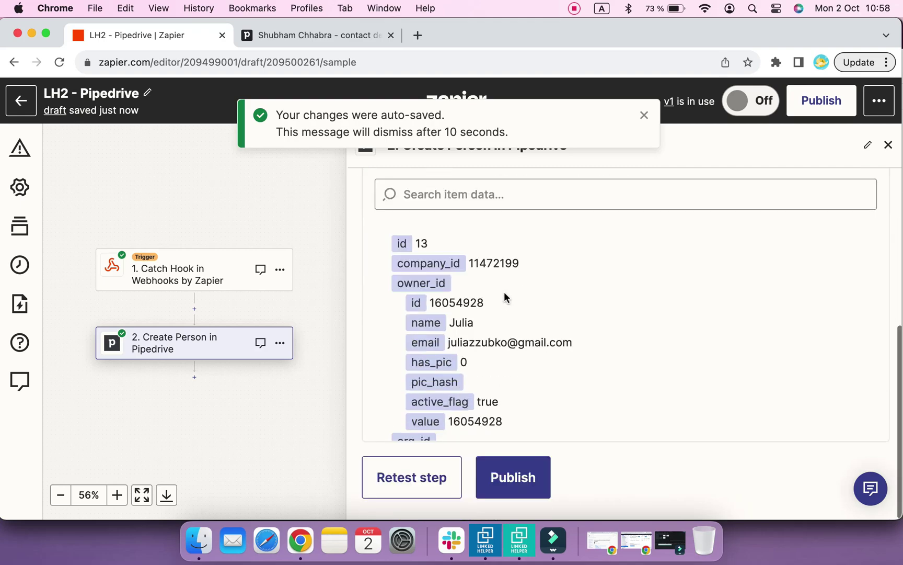
scroll(504, 298, "down", 5)
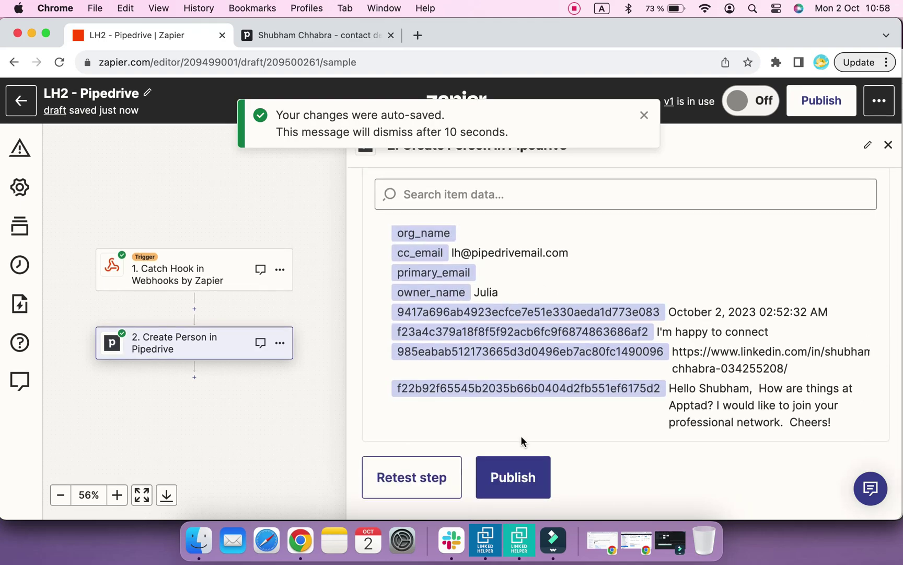
left_click(514, 477)
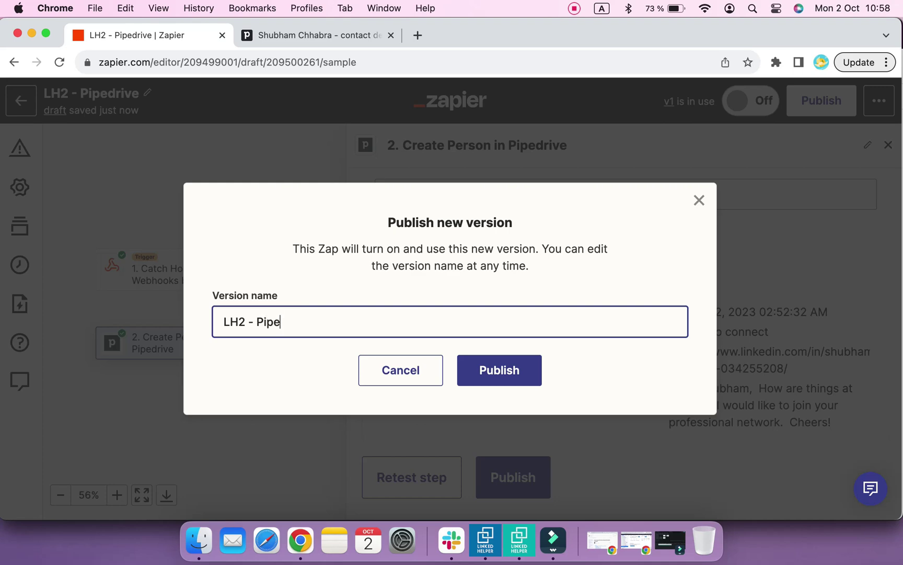
left_click(514, 374)
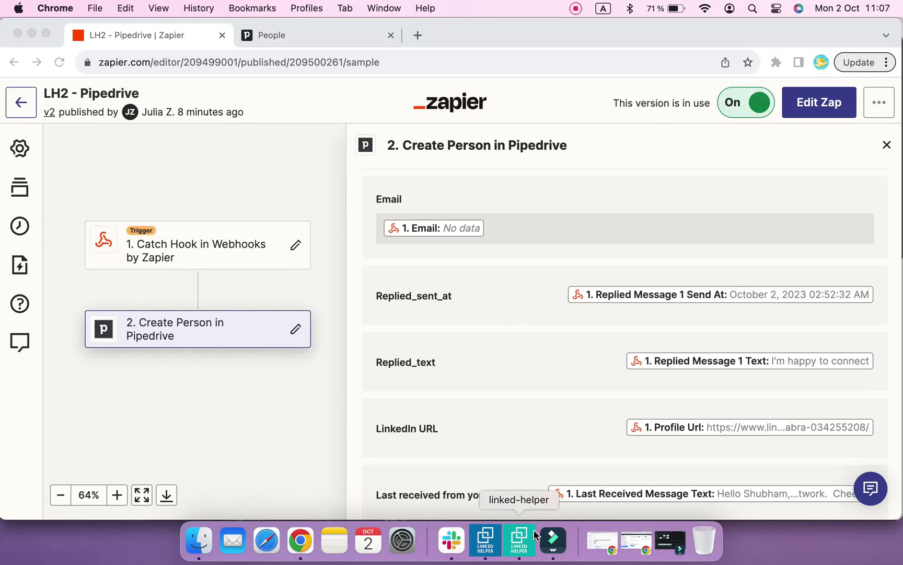
- Switch to Linked Helper, review the Message to 1st connections action and start the Outreach September campaign
left_click(519, 540)
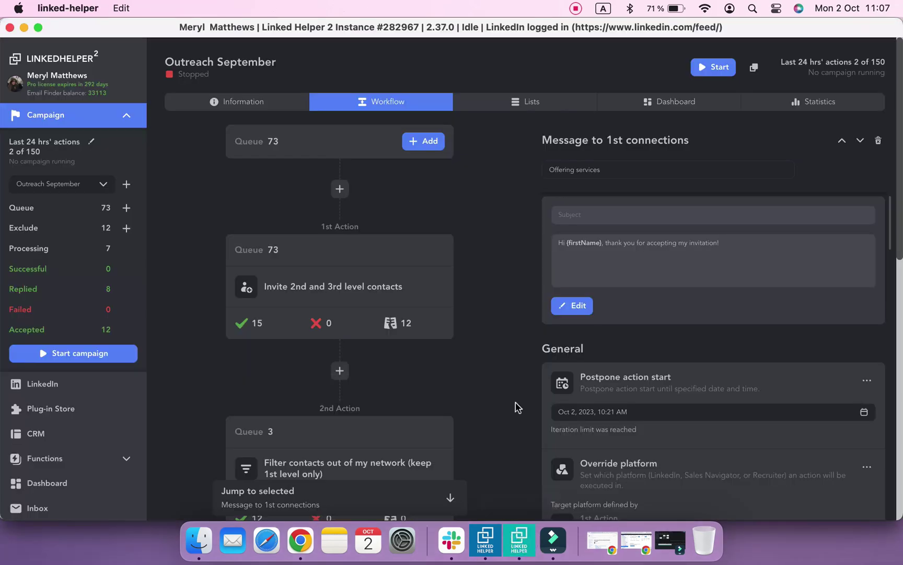
scroll(517, 406, "down", 6)
scroll(629, 376, "up", 7)
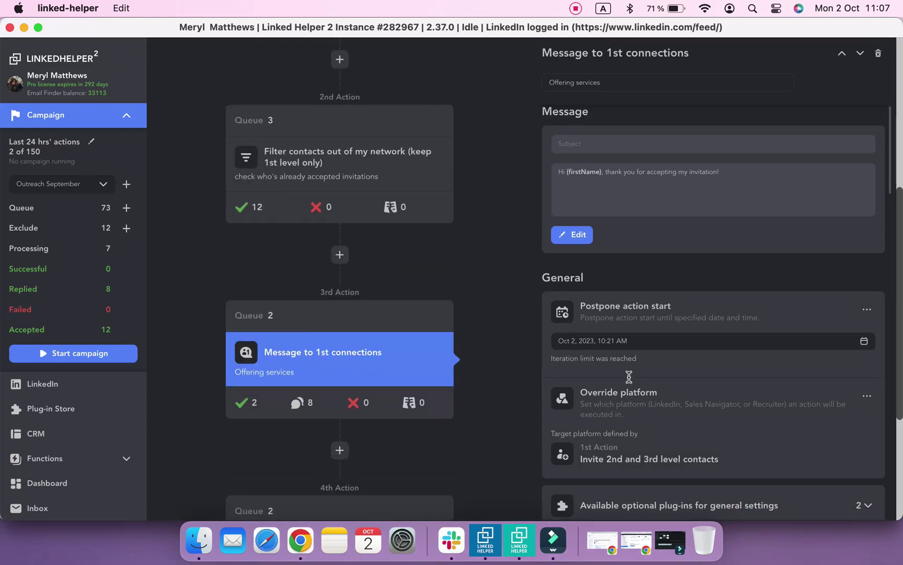
left_click(703, 69)
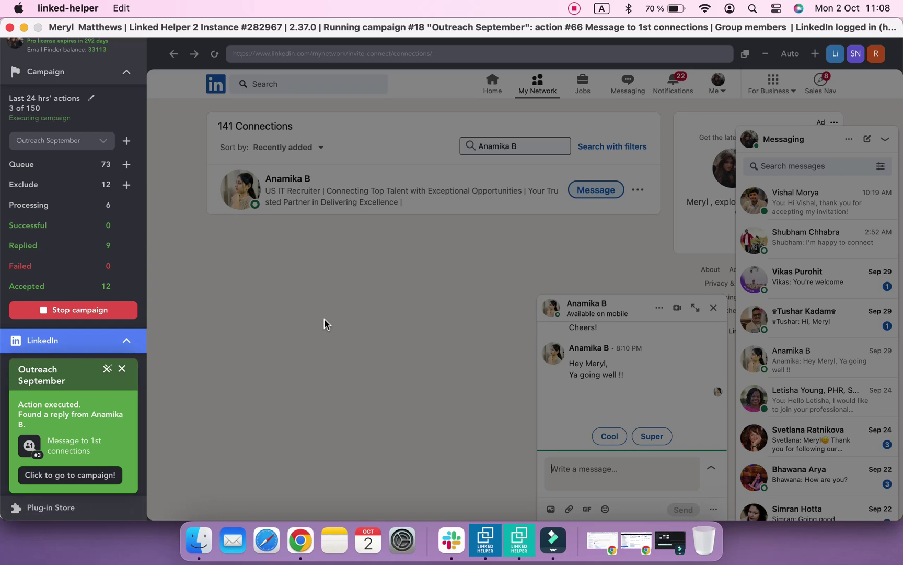
- Switch to Pipedrive and open the newly added person to examine the reply, LinkedIn URL and last message fields
left_click(301, 539)
left_click(272, 35)
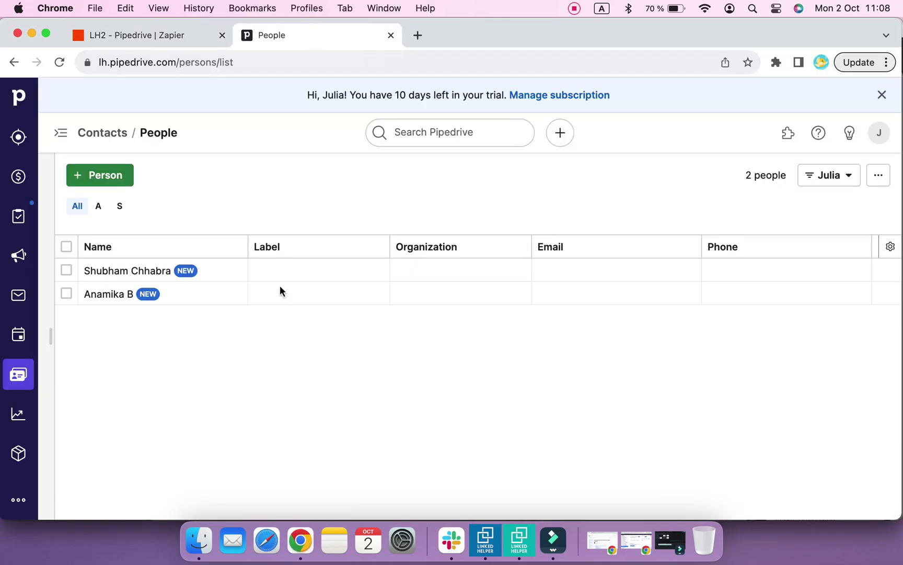
left_click(113, 294)
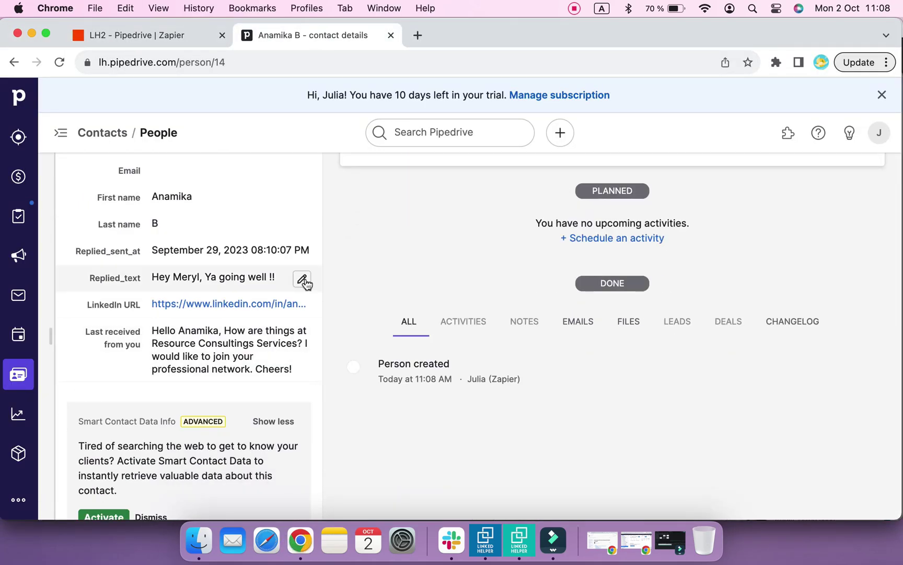
- Check the campaign's progress in Linked Helper, return to Pipedrive's contacts and examine the newest person's reply details
left_click(519, 539)
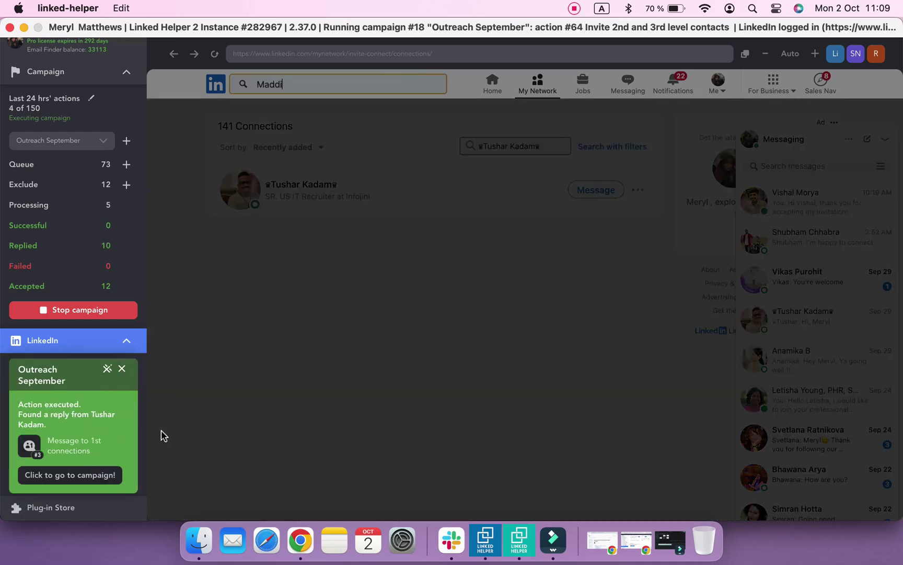
left_click(301, 541)
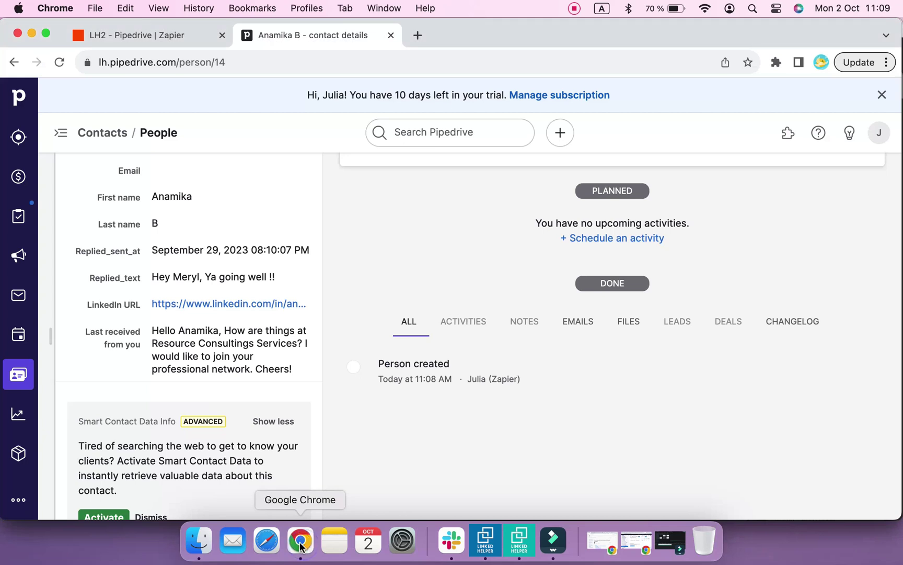
left_click(14, 379)
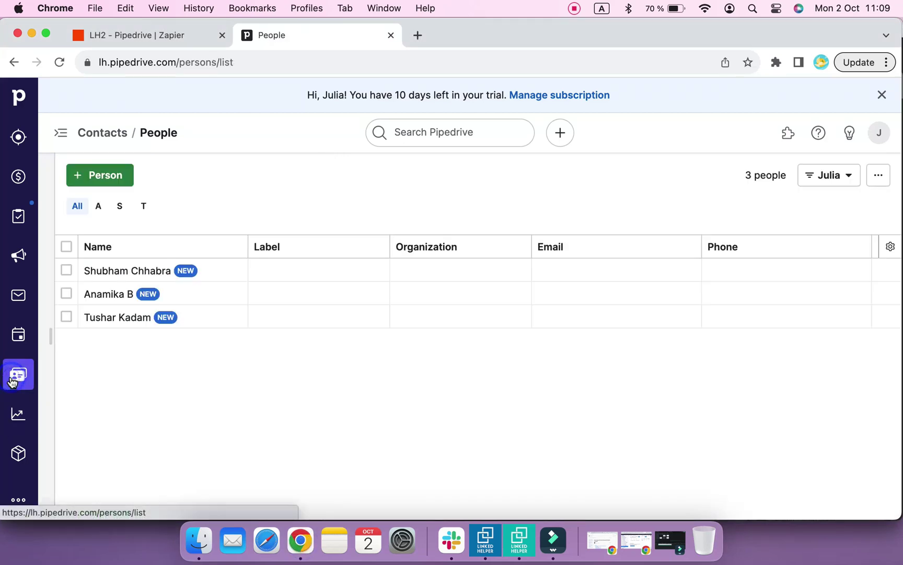
left_click(125, 317)
scroll(348, 368, "down", 4)
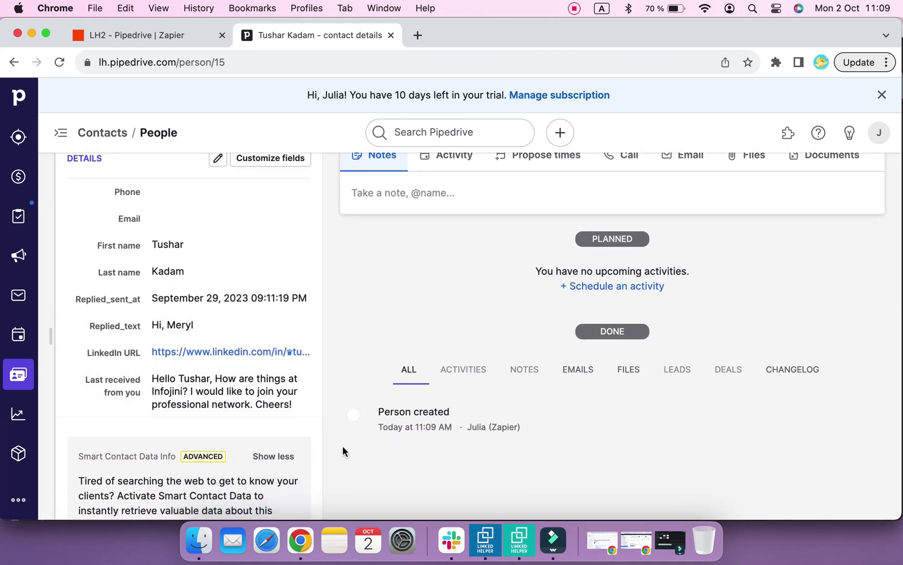
- Stop the Linked Helper campaign and enable sending replied contacts to a webhook in the Check for replies action
left_click(519, 540)
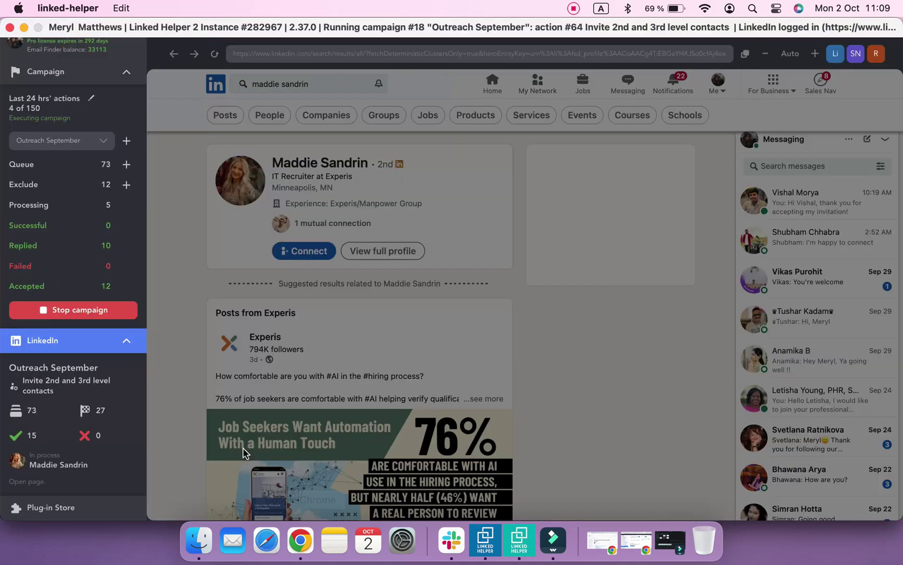
left_click(112, 311)
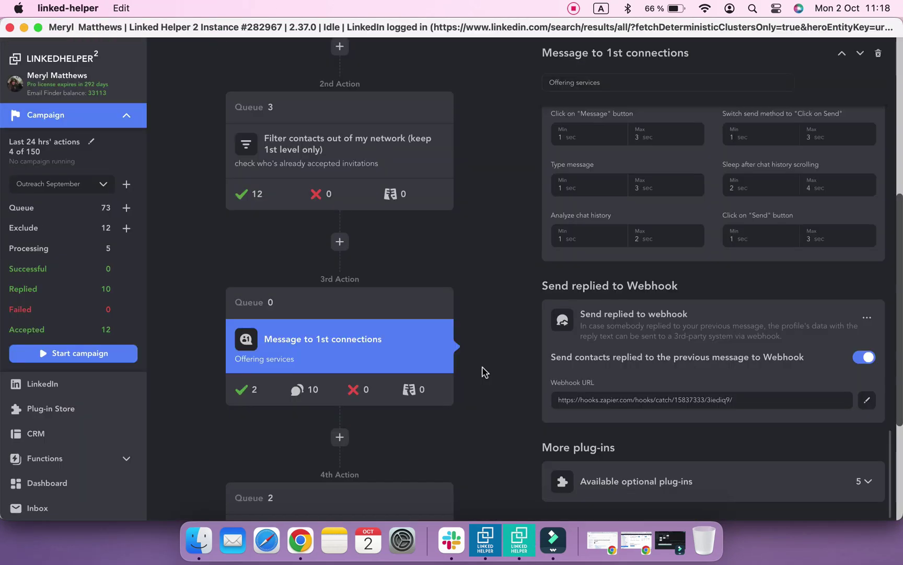
scroll(482, 371, "down", 5)
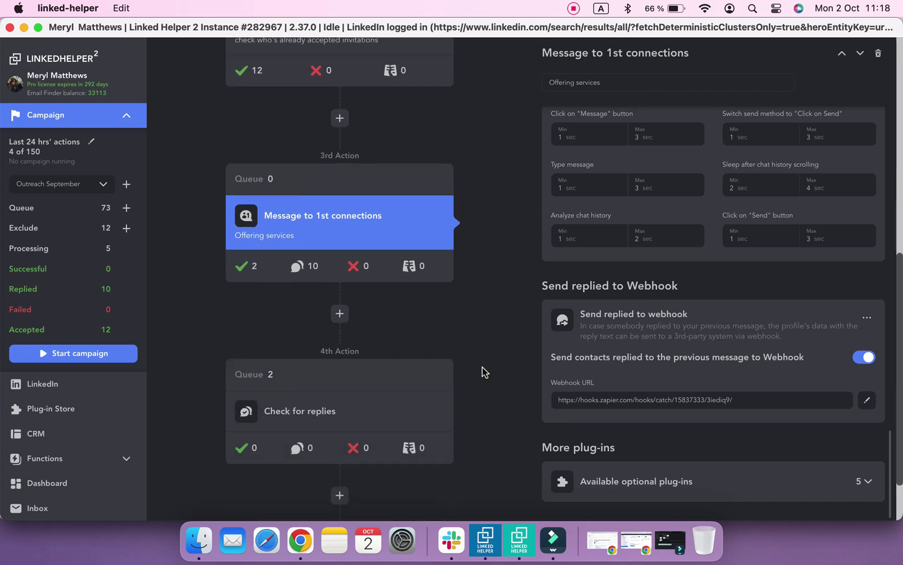
left_click(423, 346)
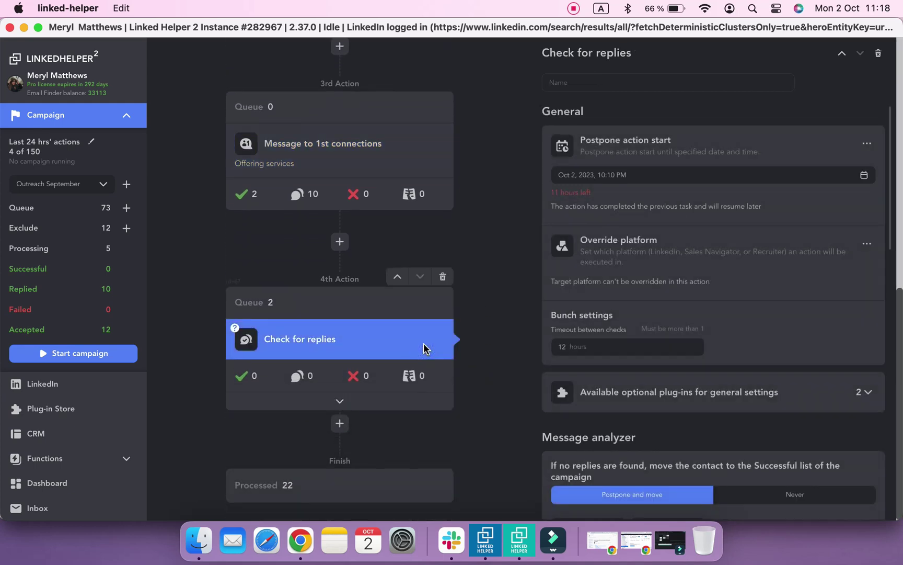
scroll(705, 325, "down", 3)
scroll(706, 326, "down", 12)
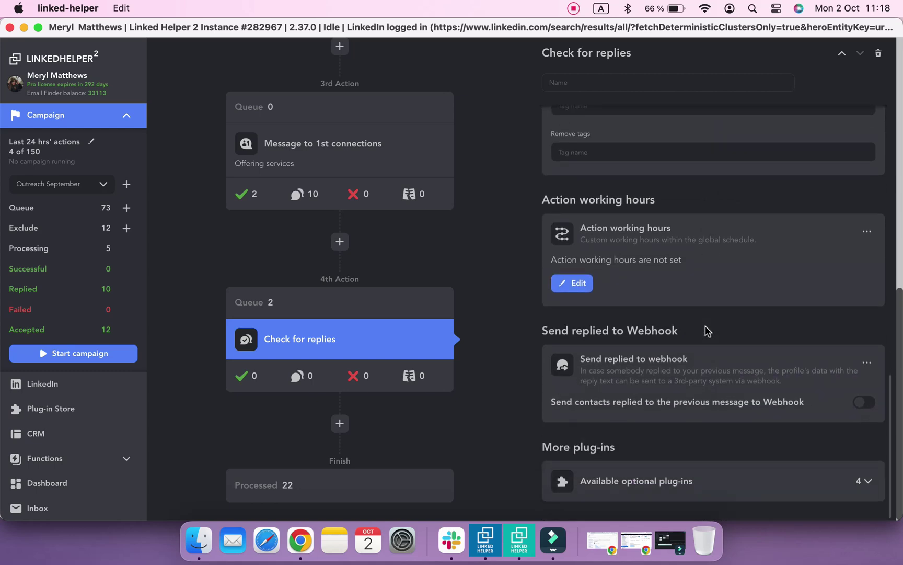
left_click(864, 402)
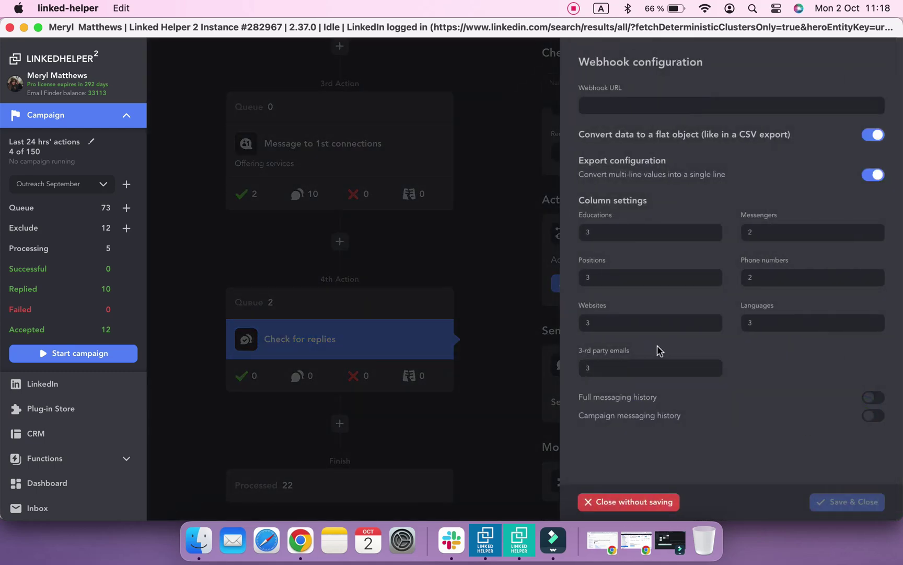
- Copy the webhook URL from Zapier's Catch Hook step into Linked Helper's webhook configuration for Check for replies and save it
left_click(300, 540)
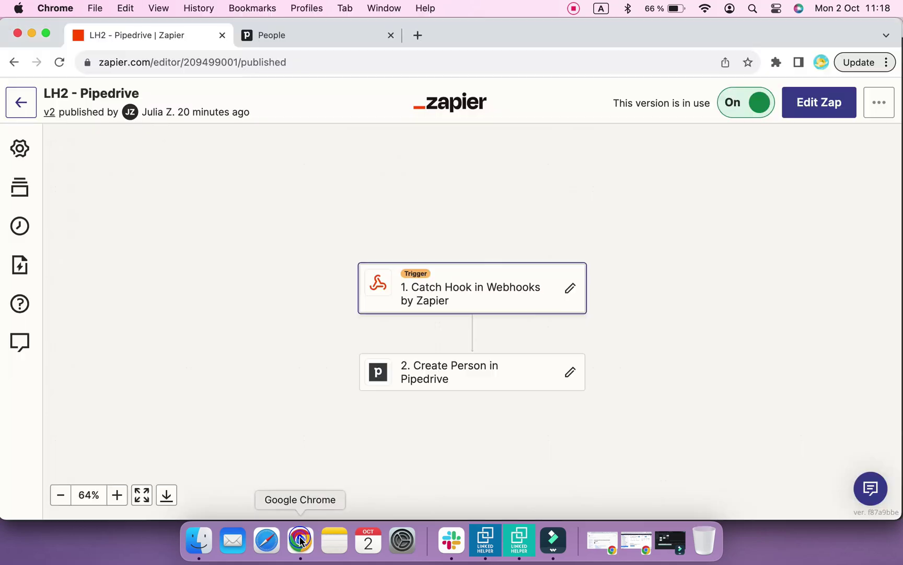
left_click(487, 298)
triple_click(812, 372)
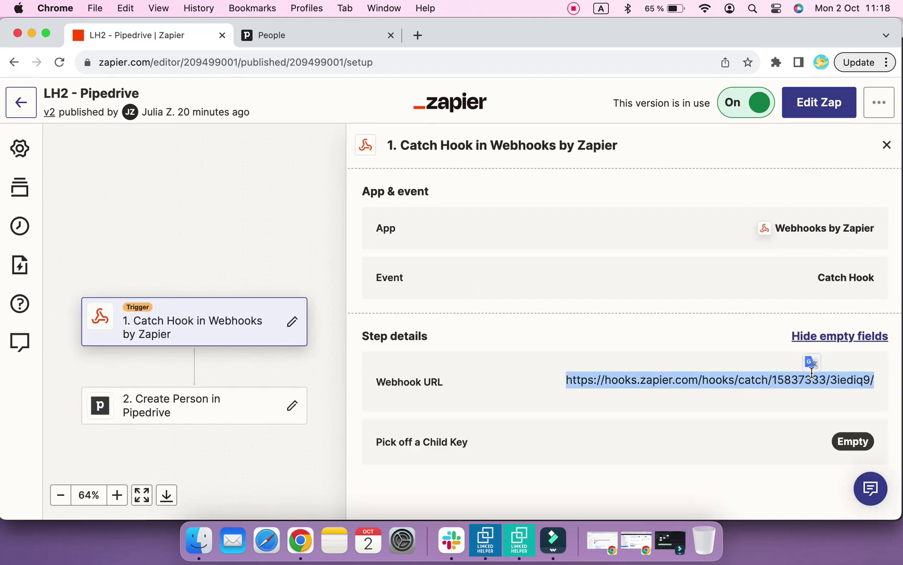
left_click(698, 372)
left_click(520, 540)
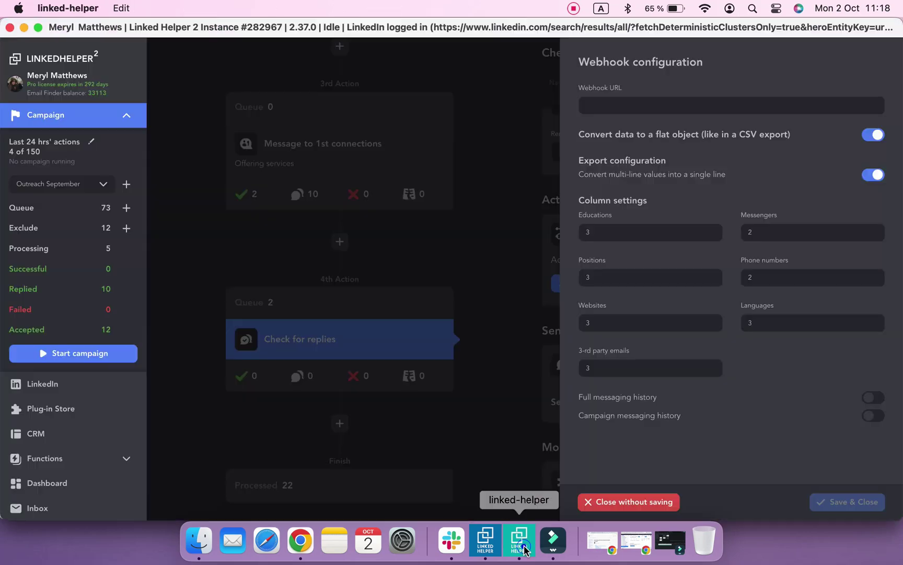
left_click(662, 108)
key("super+v")
left_click(848, 502)
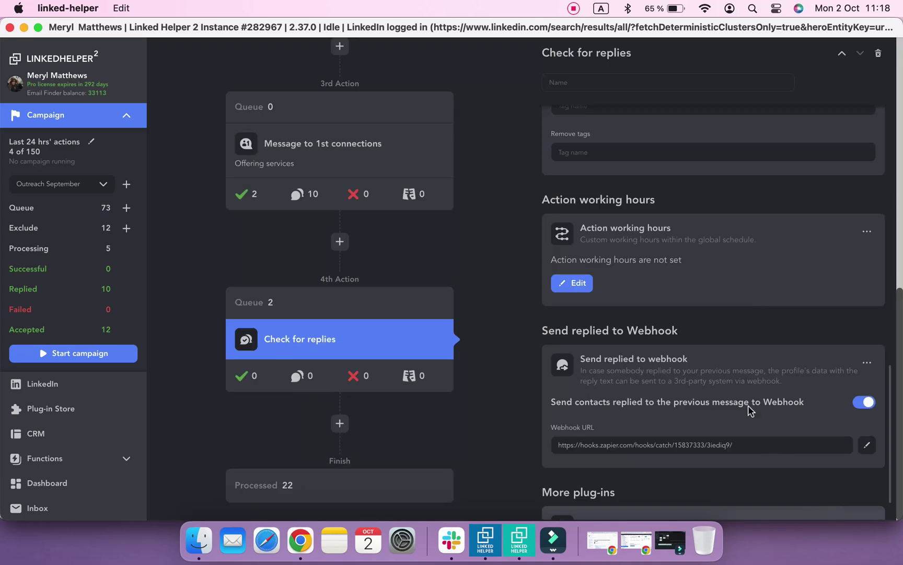
- Start the Outreach September campaign with the Check for replies webhook configured
scroll(564, 275, "up", 10)
scroll(564, 274, "up", 5)
left_click(715, 68)
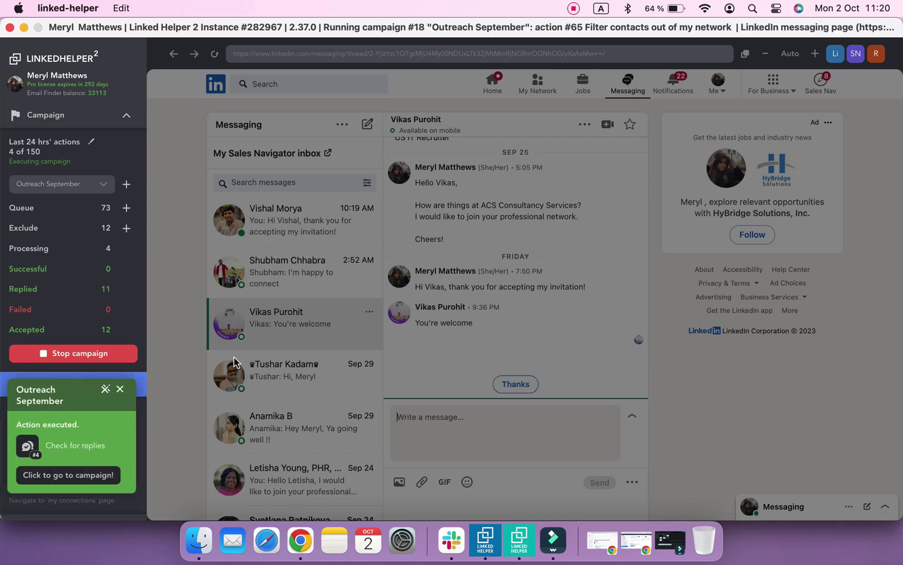
- Switch to Pipedrive's people list, open the last person listed and examine the contact details
left_click(302, 539)
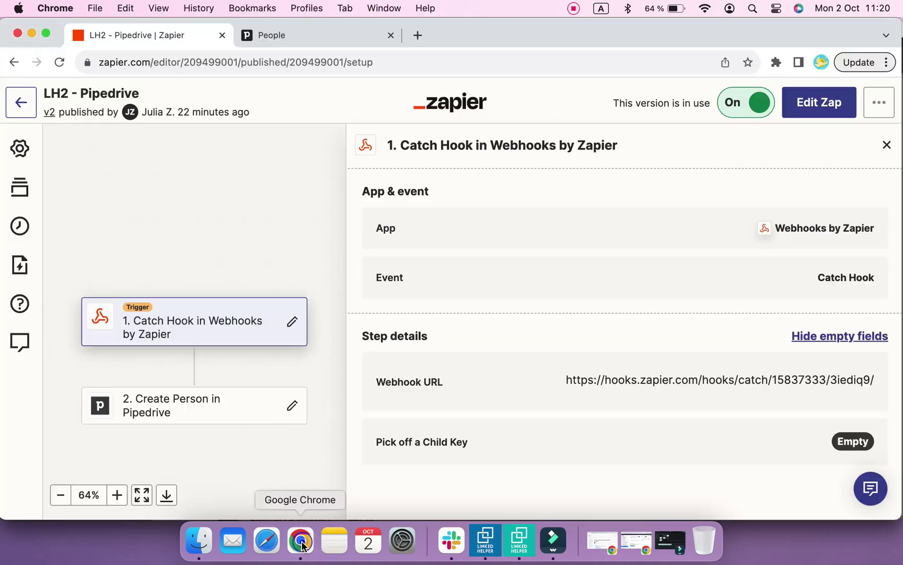
left_click(309, 34)
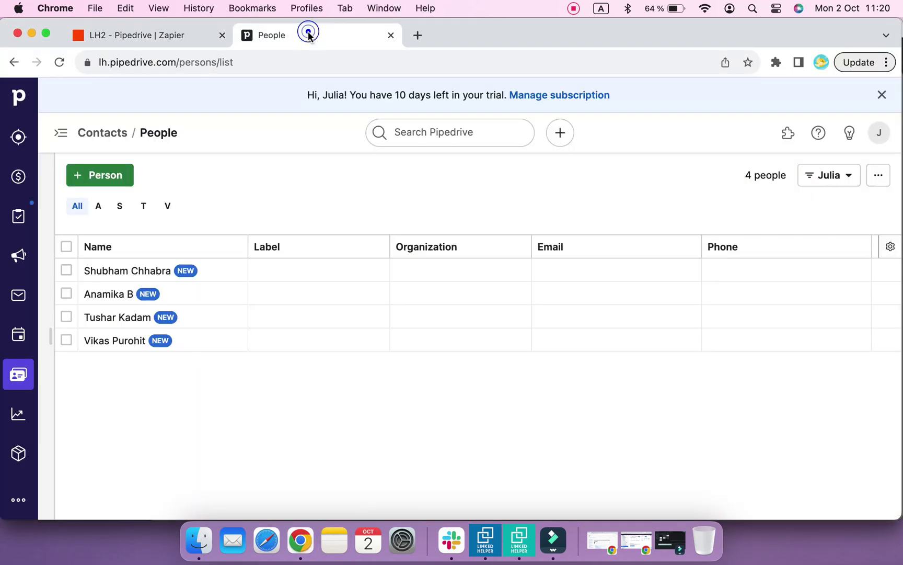
left_click(119, 340)
scroll(334, 340, "down", 5)
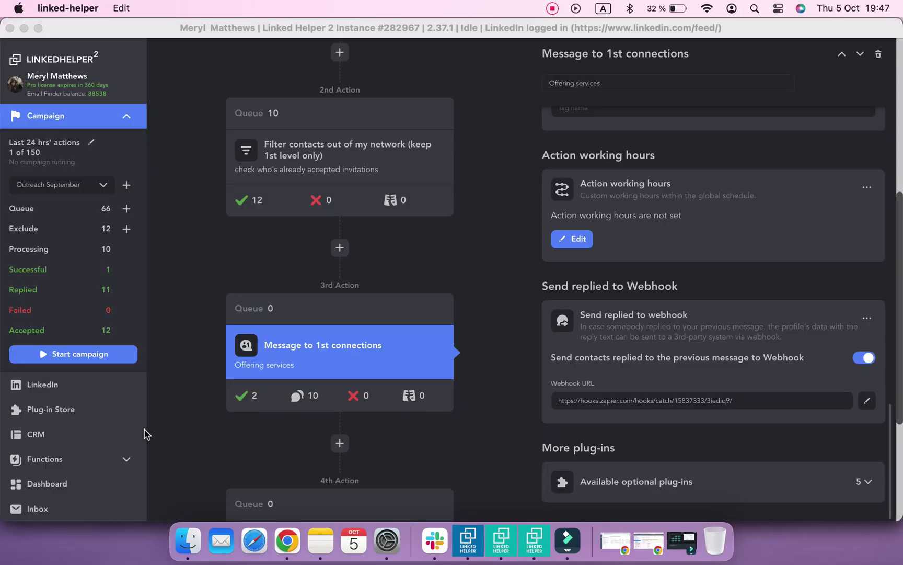
- In Linked Helper, expand the Settings and open the Limits page
scroll(99, 430, "down", 3)
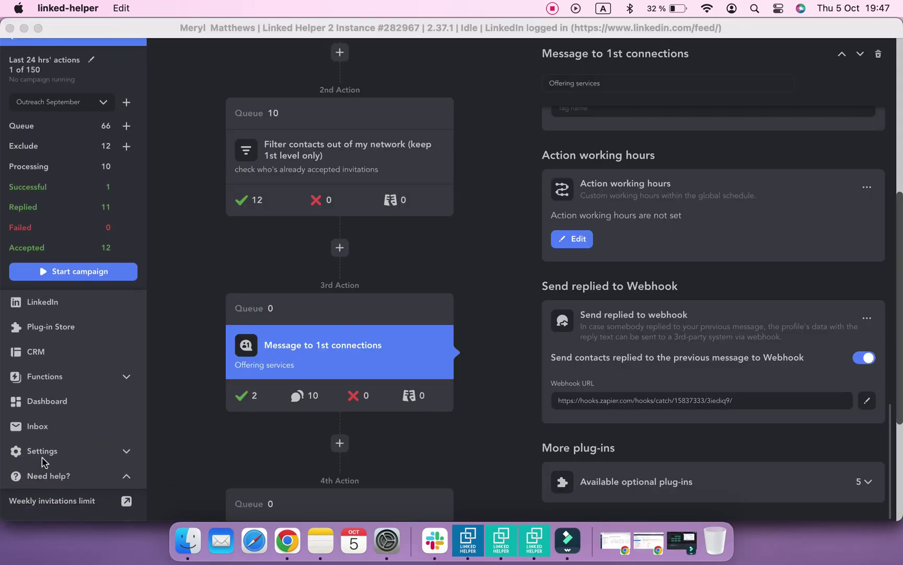
left_click(39, 453)
scroll(40, 450, "down", 2)
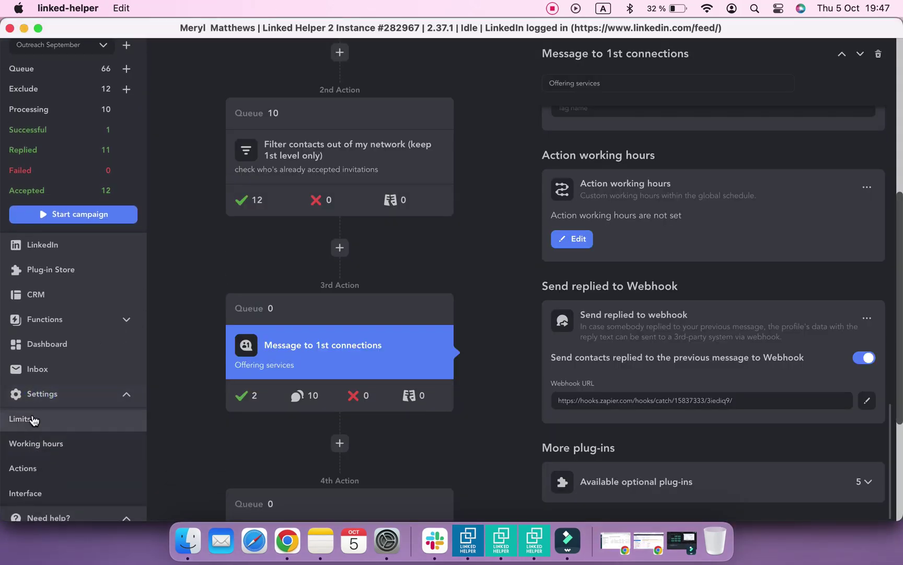
left_click(32, 417)
- Add a Send person to Webhook limit of 100 per 24 hours and save the limits
scroll(359, 318, "down", 10)
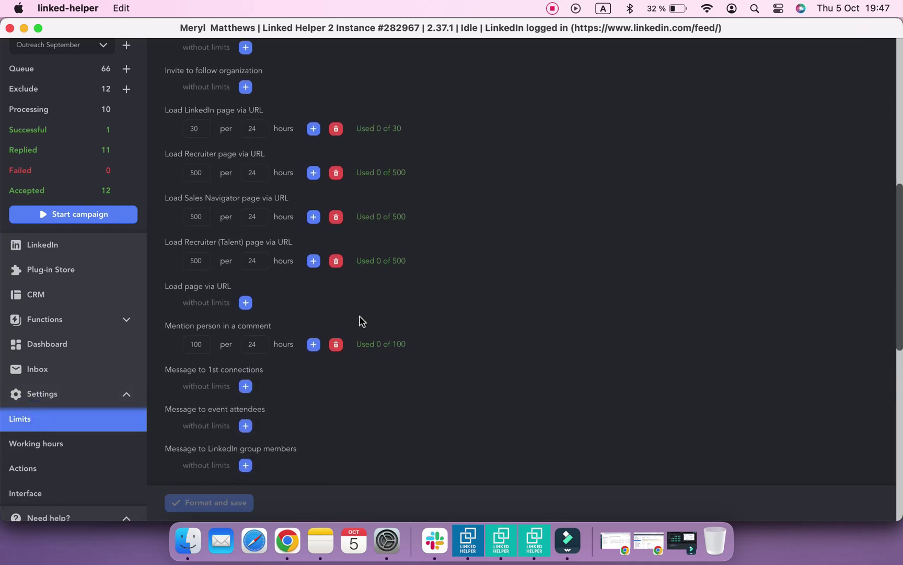
scroll(359, 320, "down", 12)
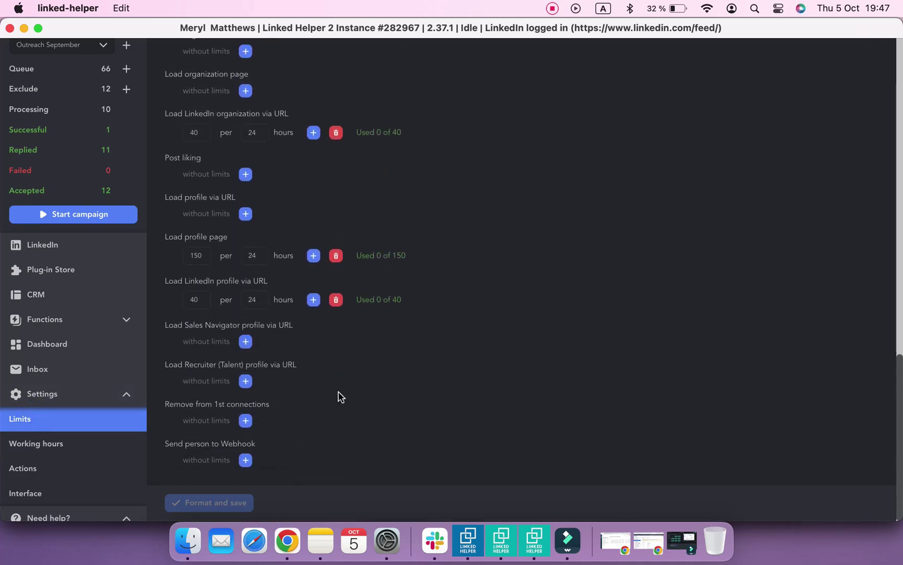
left_click(245, 460)
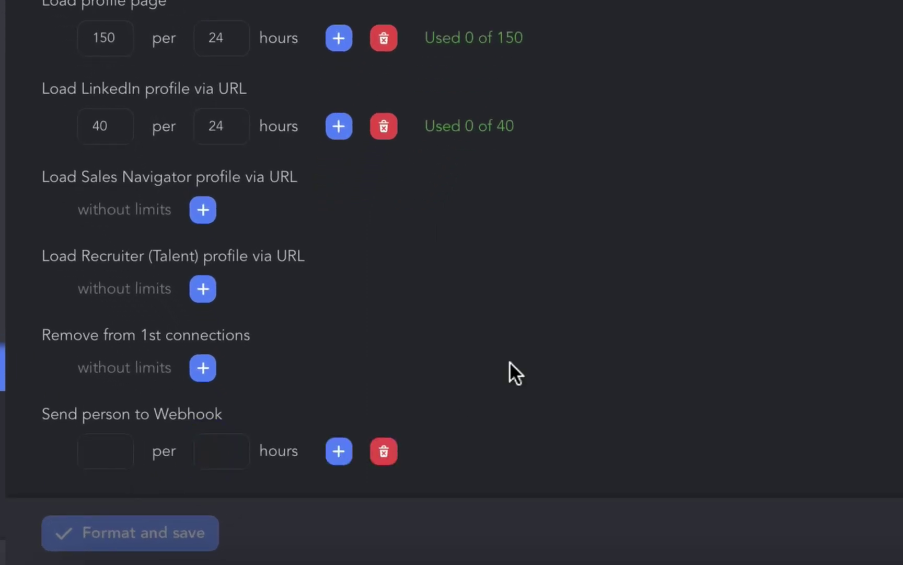
left_click(106, 447)
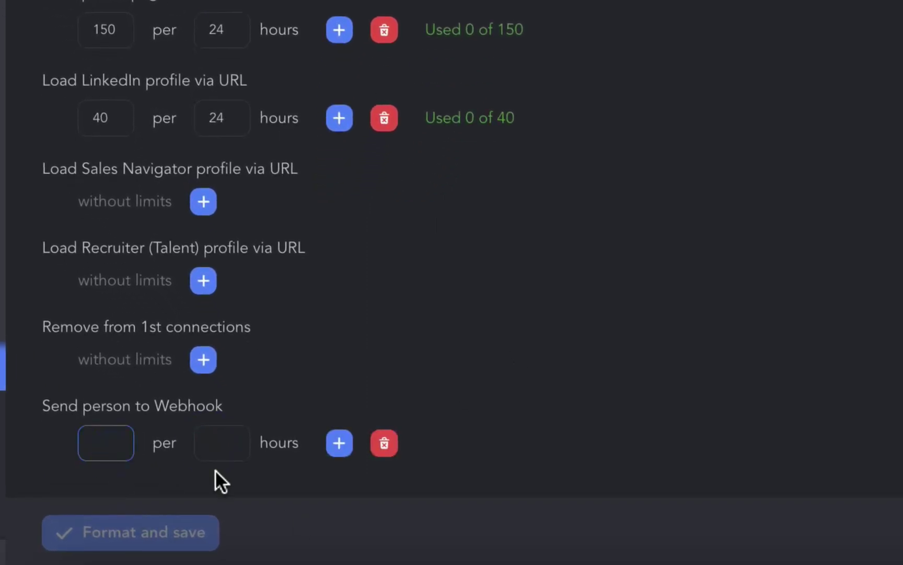
type("100")
left_click(233, 442)
type("24")
left_click(510, 438)
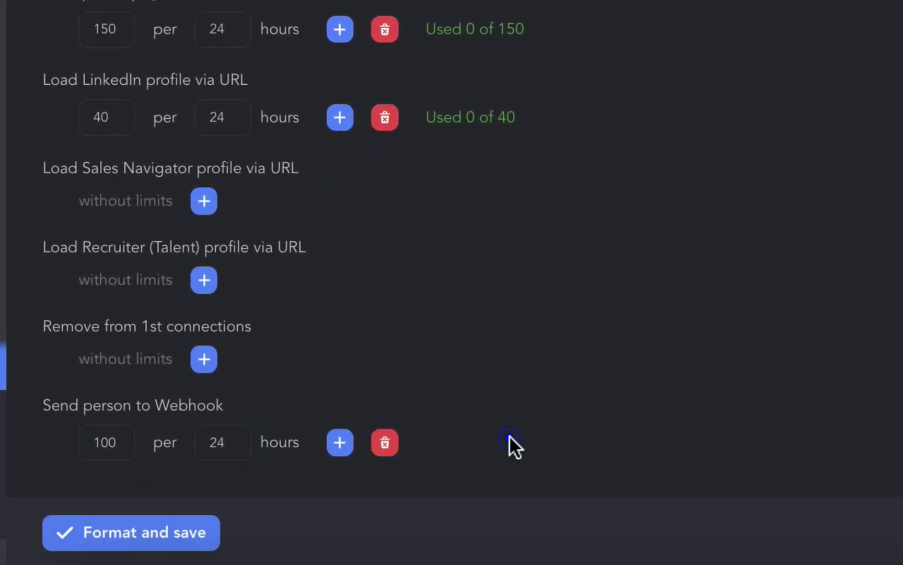
left_click(152, 532)
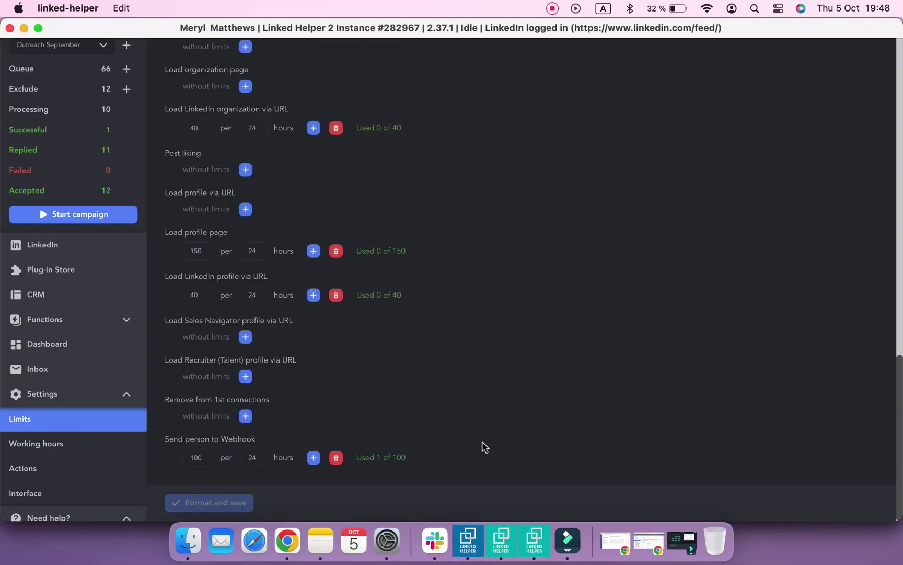
- Check the webhook limit in the Standard-license Linked Helper instance, and examine the plans and monthly task allowances on Zapier's pricing page
left_click(534, 540)
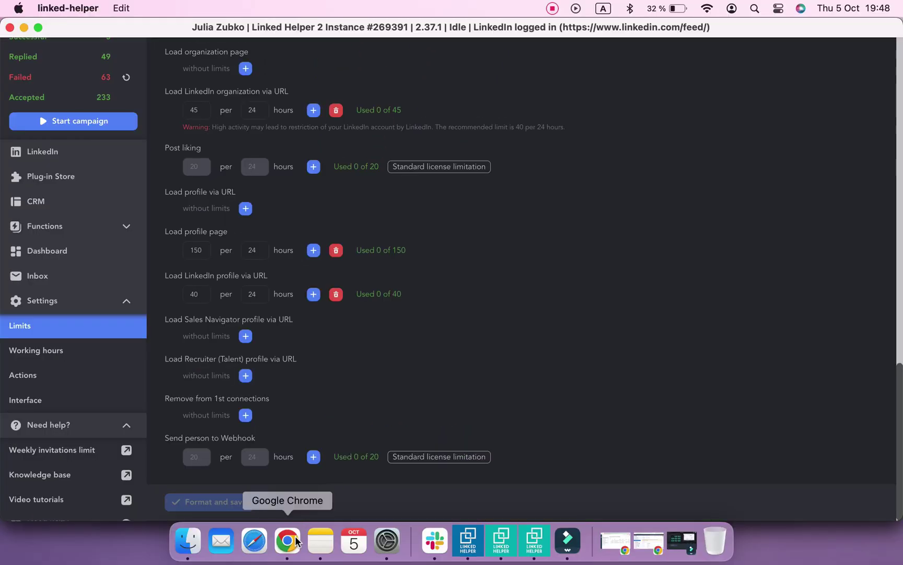
left_click(295, 541)
scroll(460, 339, "down", 5)
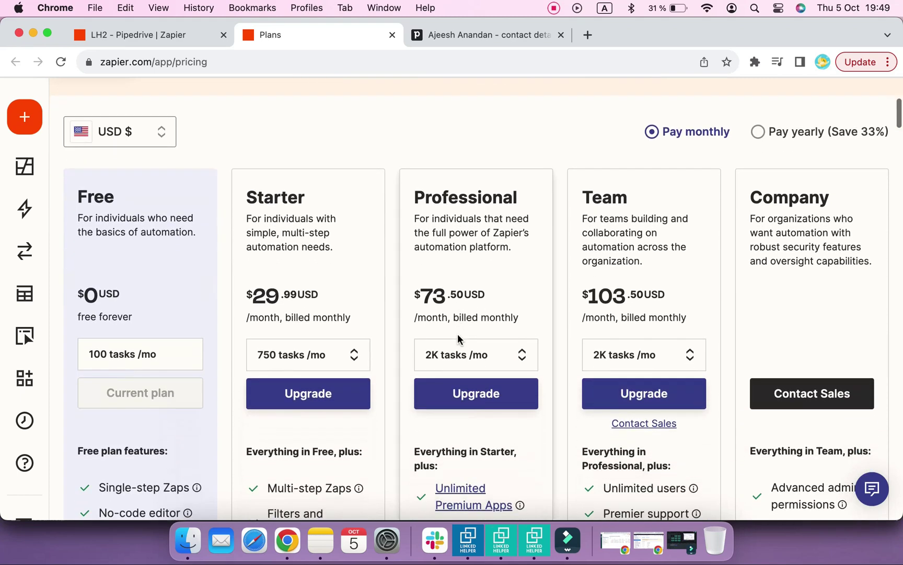
scroll(459, 340, "down", 2)
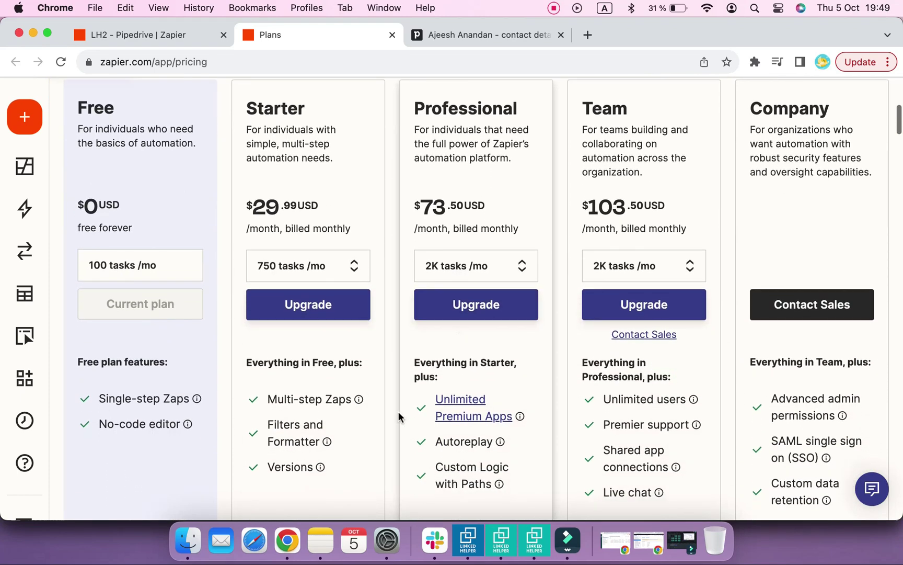